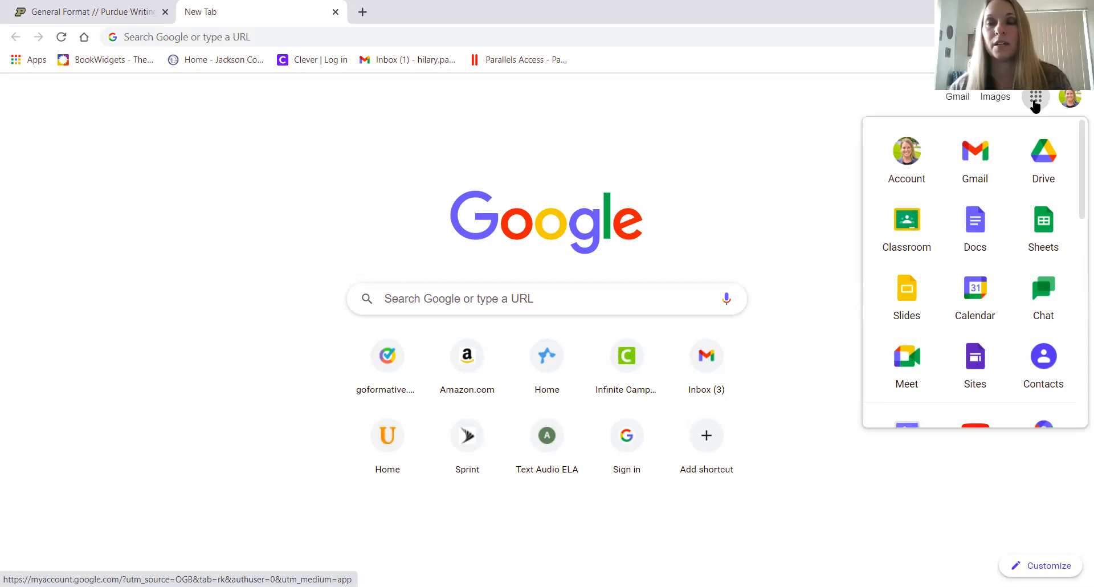
Step: Create a new Google Docs document from the MLA Report template and dismiss the add-ons pane
click(972, 231)
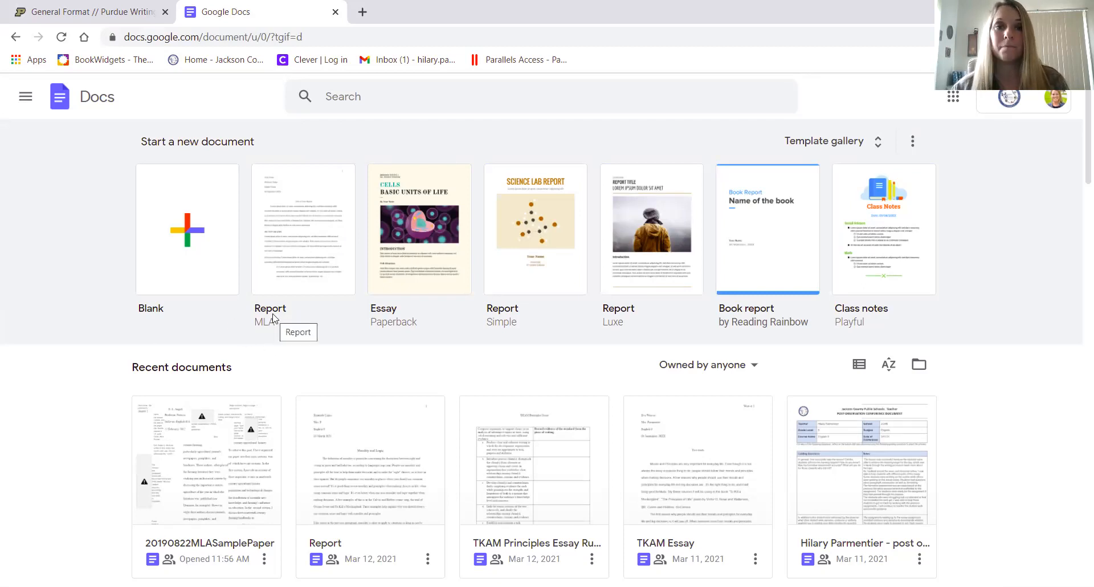
click(318, 226)
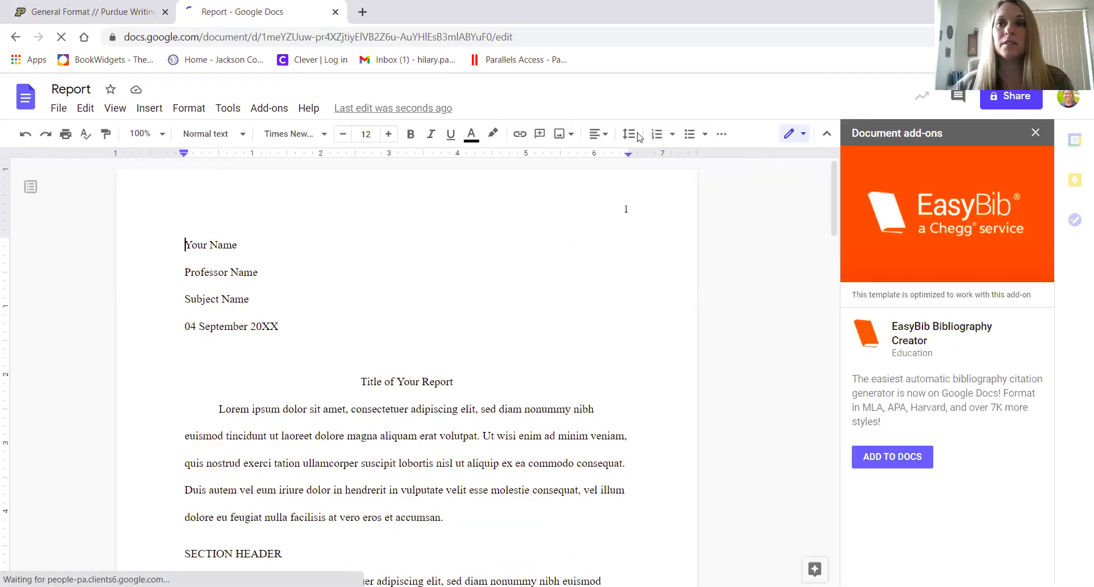
click(1035, 133)
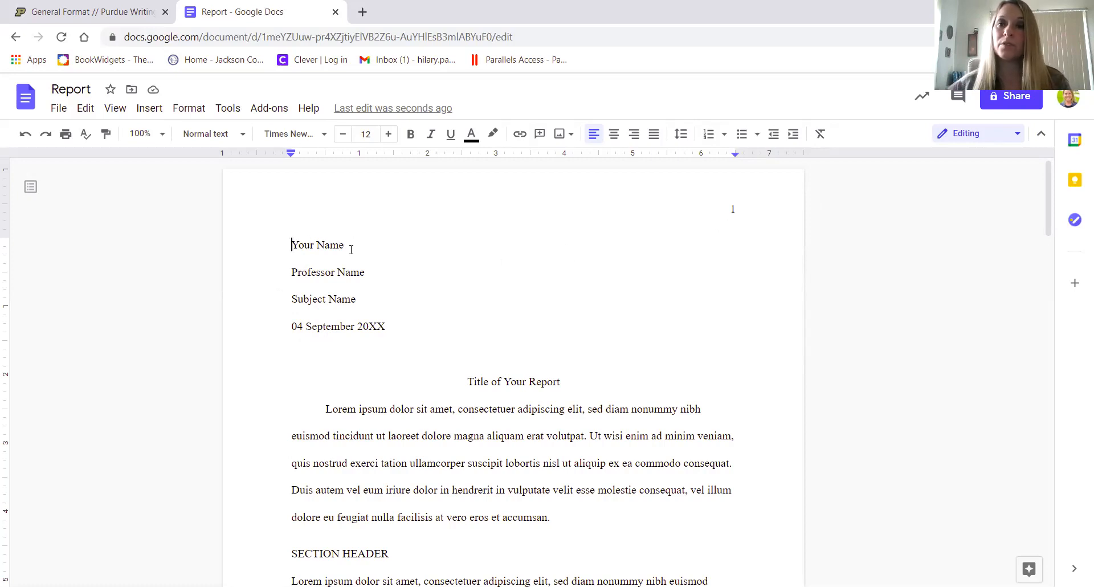
Step: Replace the professor placeholder with the teacher's name and the subject placeholder with "ENGL 232"
drag(365, 272, 284, 268)
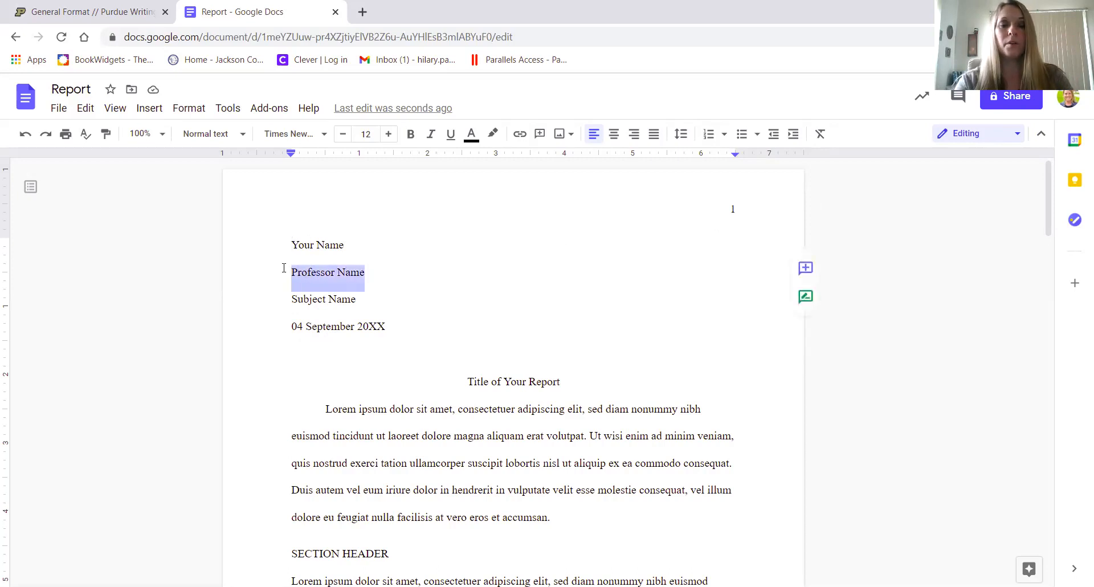
text(Mrs. Parmentier)
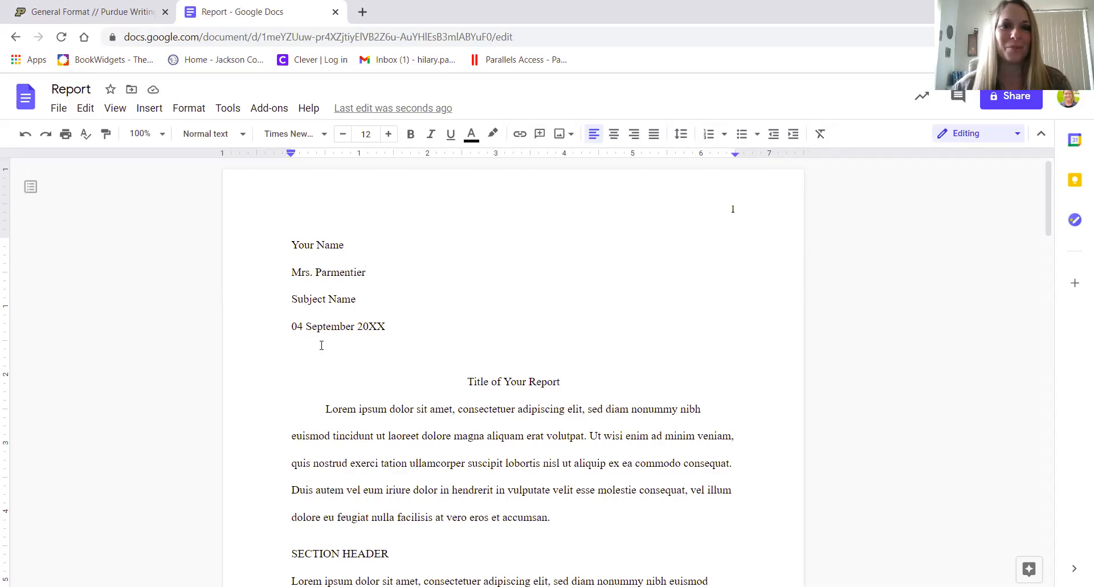
drag(358, 298, 293, 300)
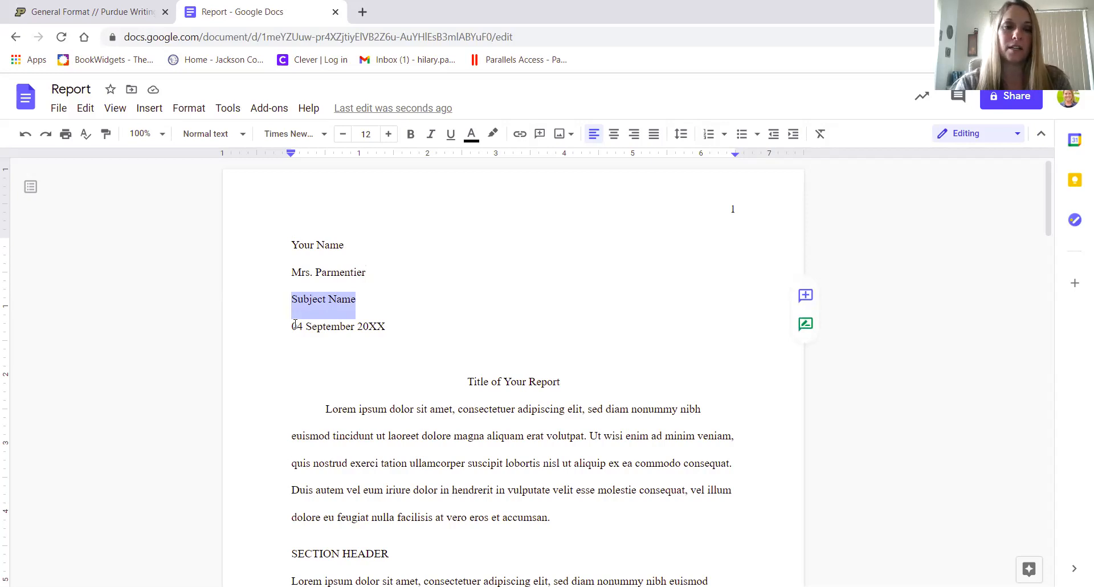
text(E)
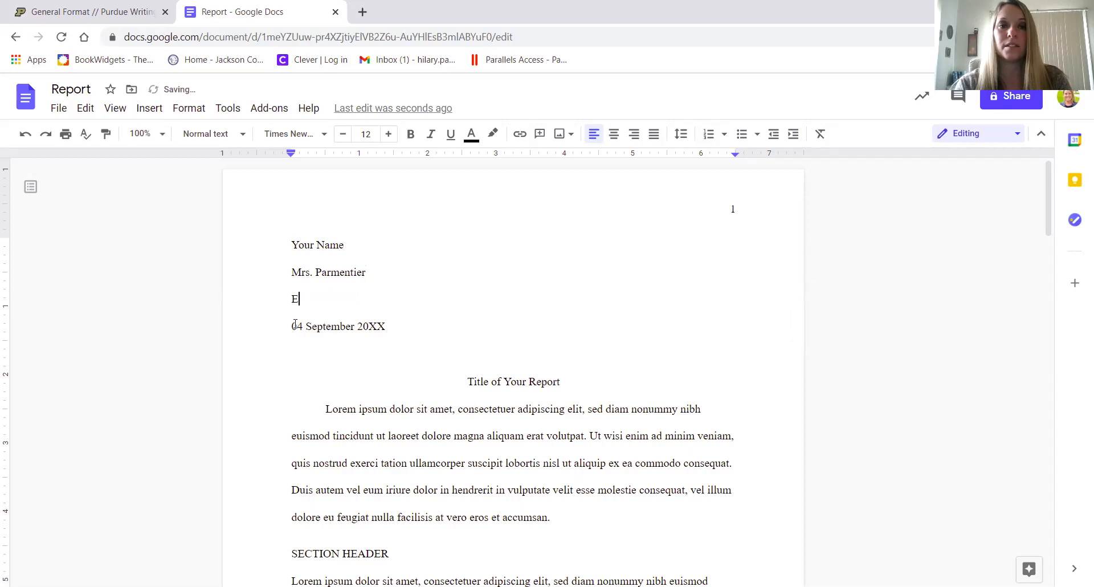
text(NGL 232)
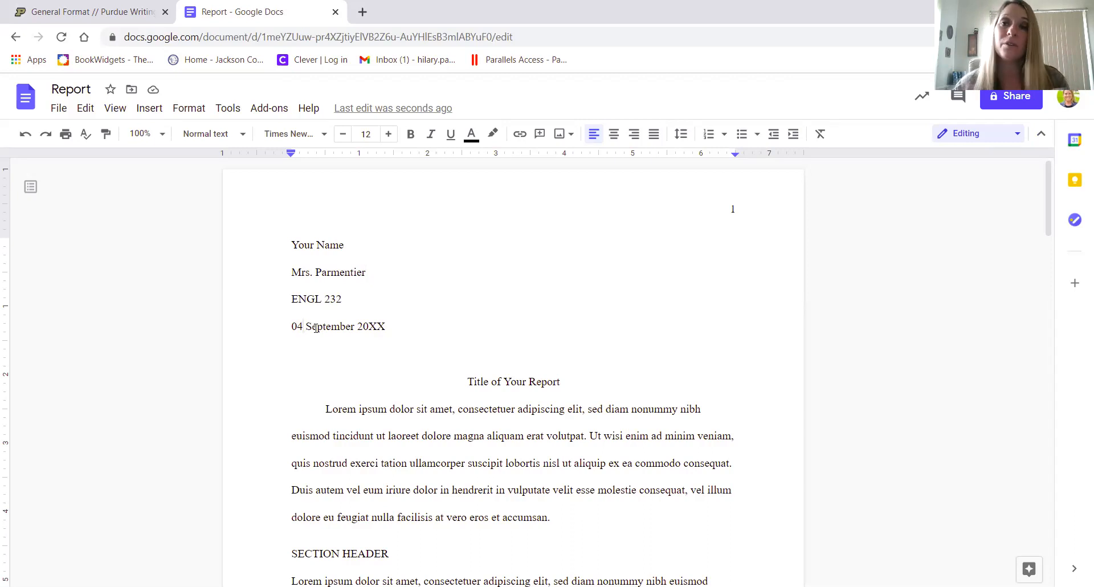
Step: Change the date line in the heading to "14 March 2021"
key(BackSpace)
key(BackSpace)
text(14)
key(Right)
key(Right)
key(Right)
key(Right)
key(Right)
key(Right)
key(Right)
key(Right)
key(Right)
key(Right)
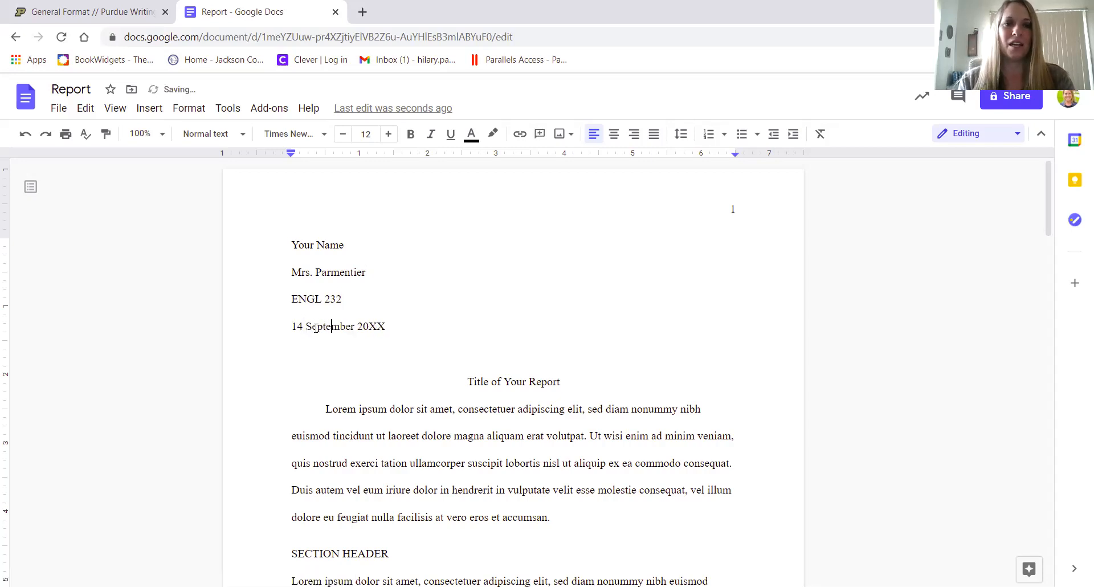
key(BackSpace)
key(BackSpace)
key(BackSpace)
key(BackSpace)
key(BackSpace)
key(BackSpace)
key(BackSpace)
key(BackSpace)
key(BackSpace)
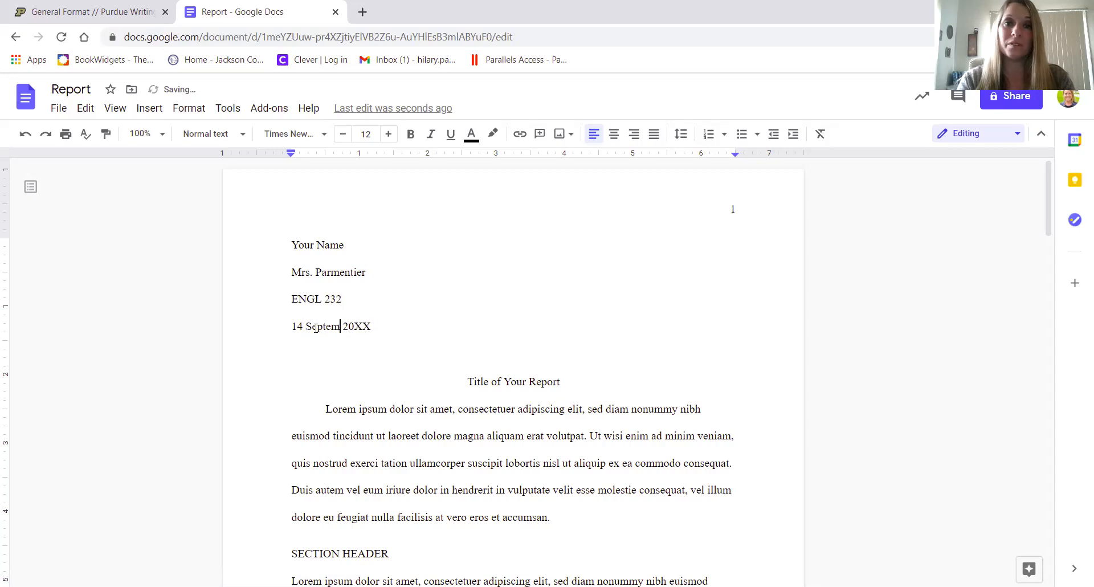
text(Man)
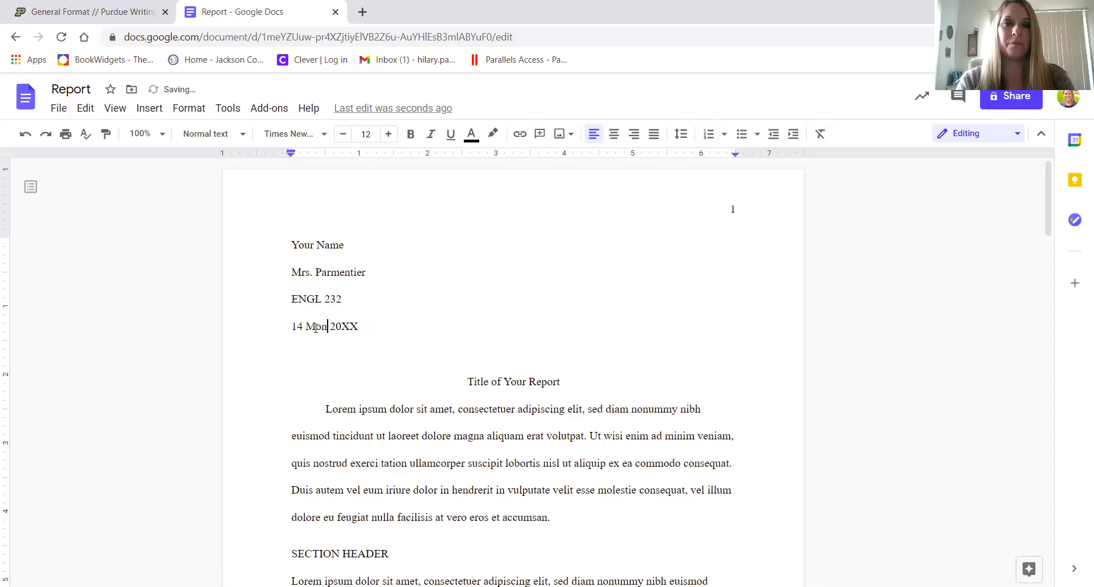
key(BackSpace)
key(BackSpace)
text(March)
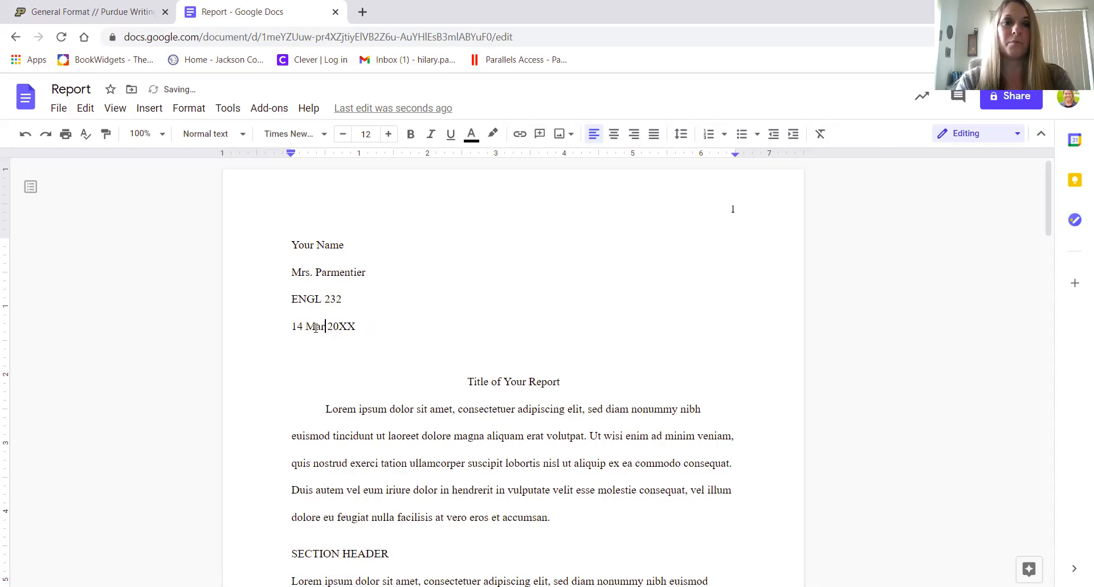
key(Right)
key(Right)
key(Right)
key(Right)
key(Right)
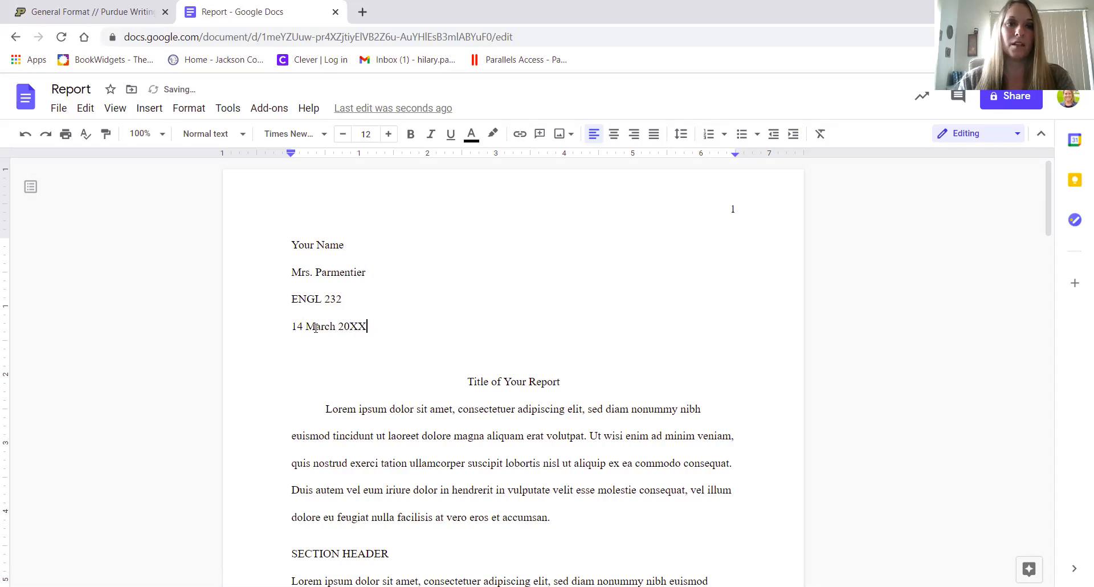
key(BackSpace)
key(BackSpace)
text(21)
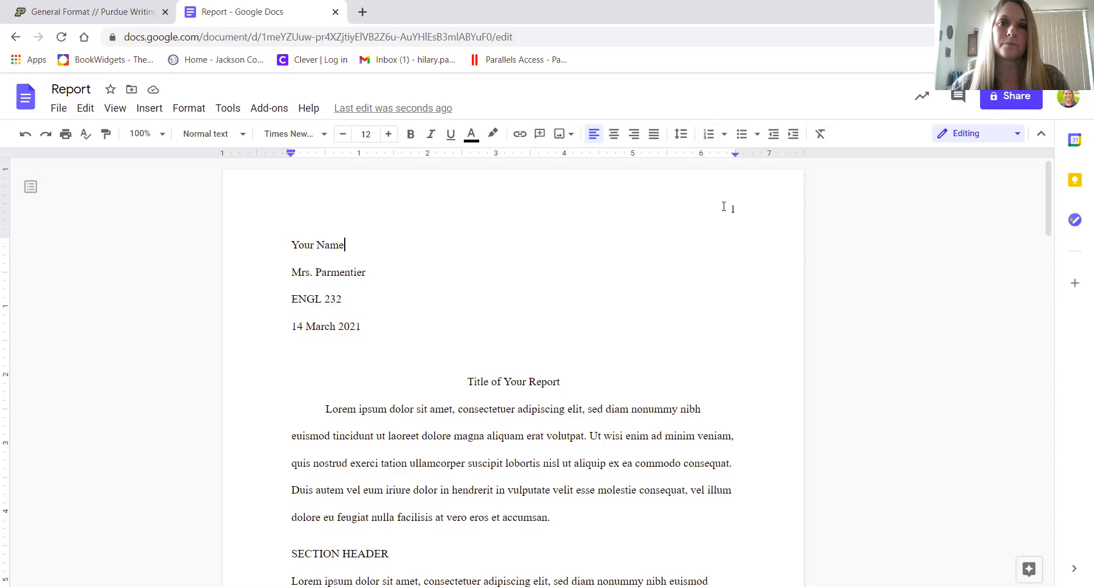
Step: Add "Your Last Name" before the page number in the header and check it on the second page
double_click(724, 206)
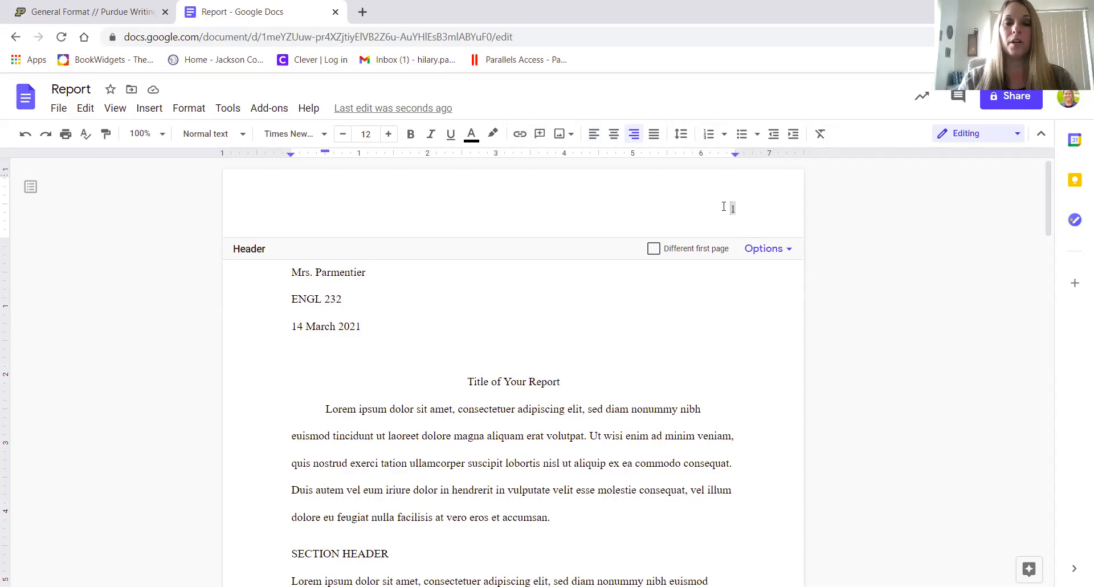
text(Your Last )
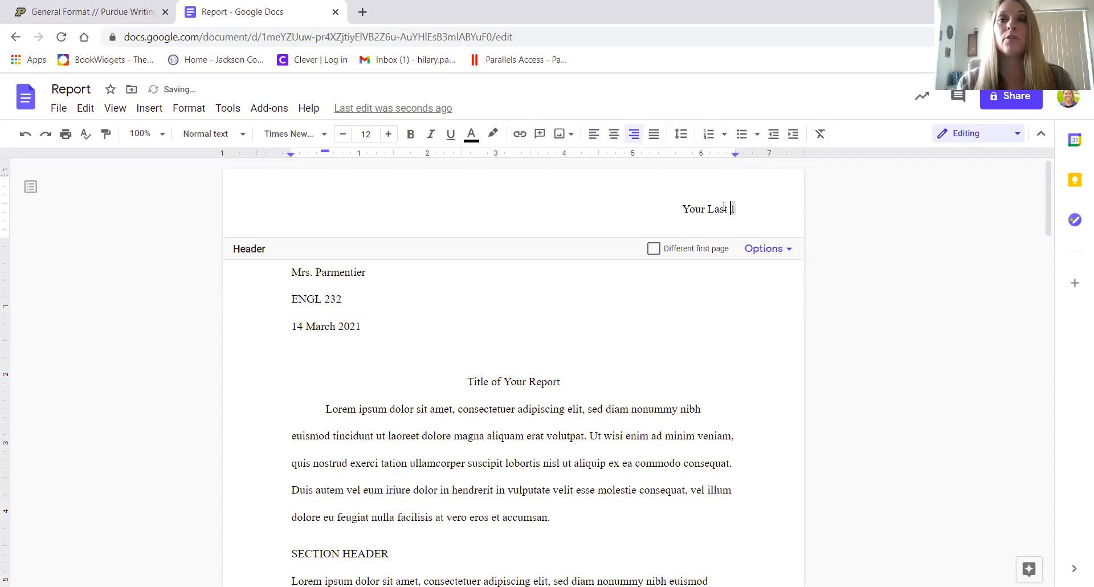
text(Name)
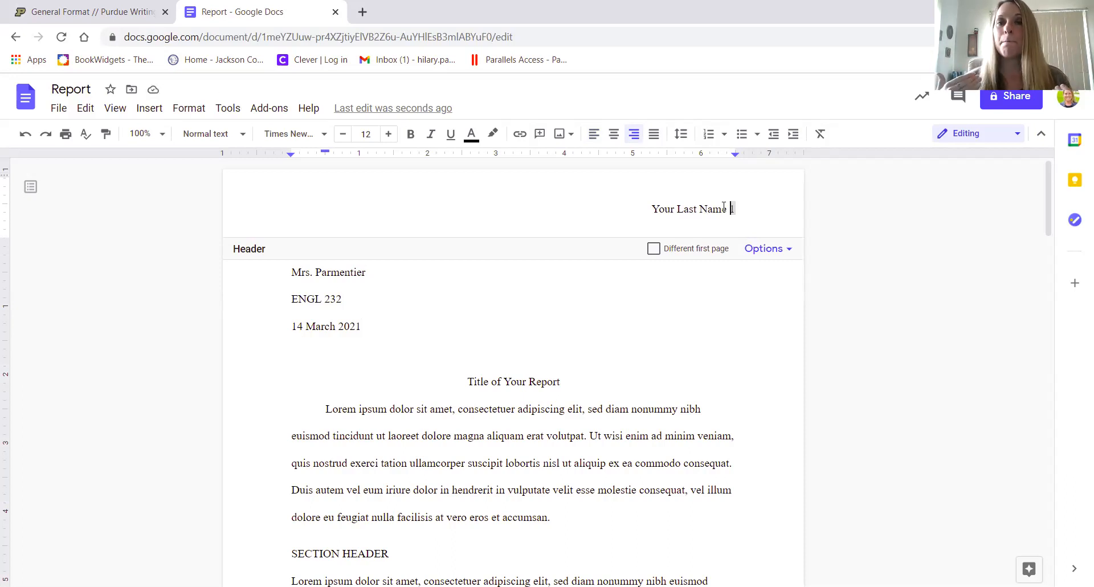
click(720, 353)
scroll(721, 353, down, 10)
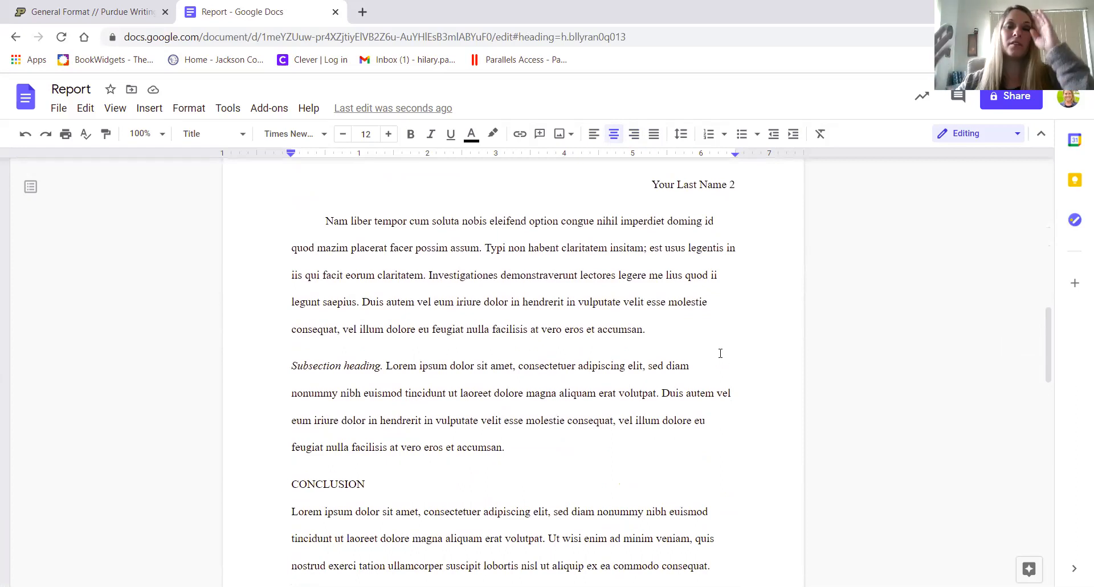
scroll(721, 353, up, 15)
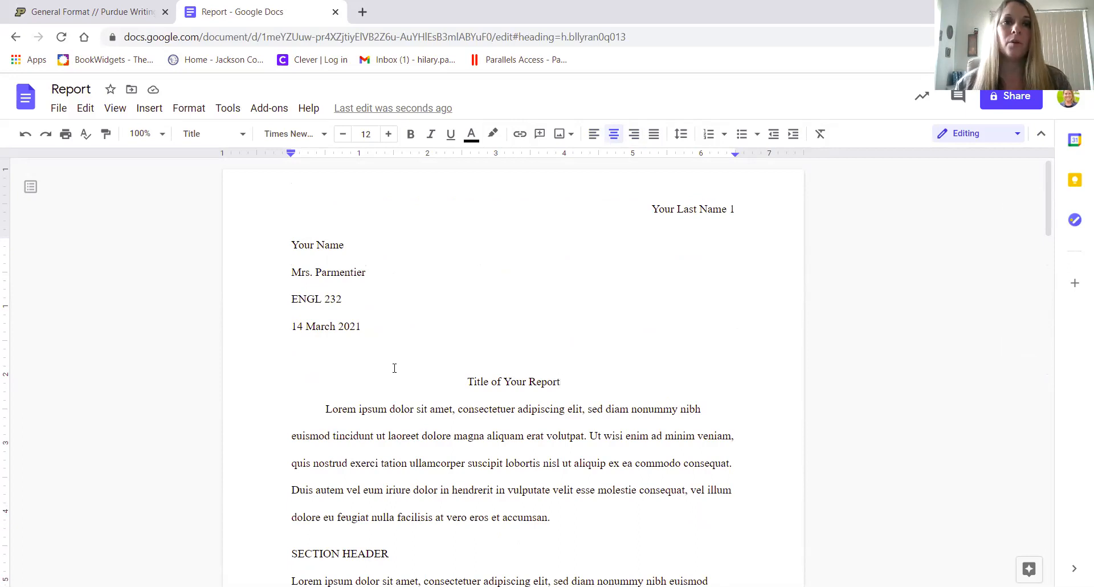
Step: Remove the extra space above the report title and centre the title directly below the date
key(Home)
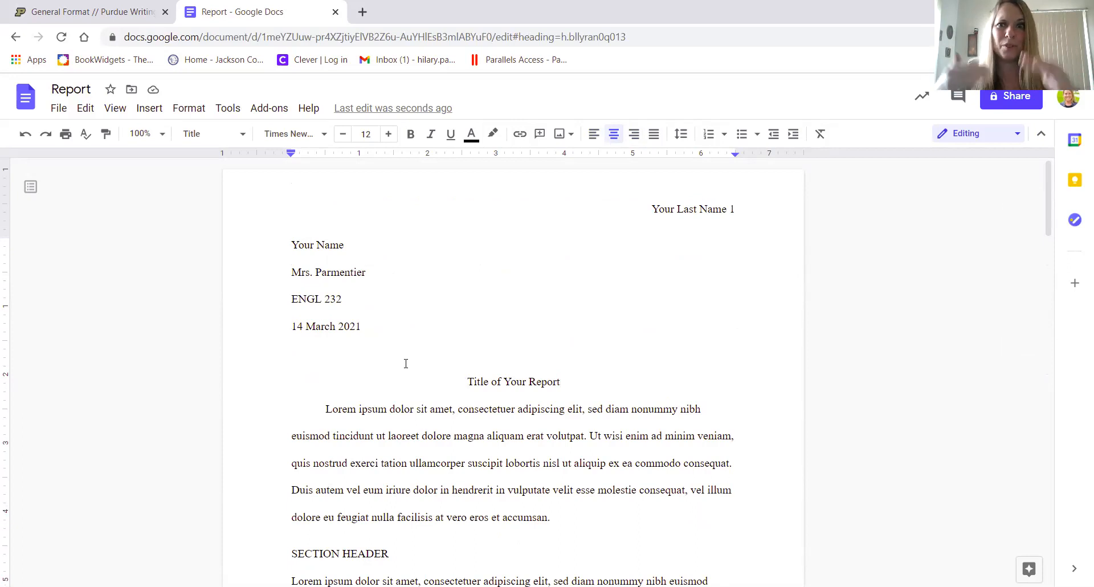
key(BackSpace)
key(BackSpace)
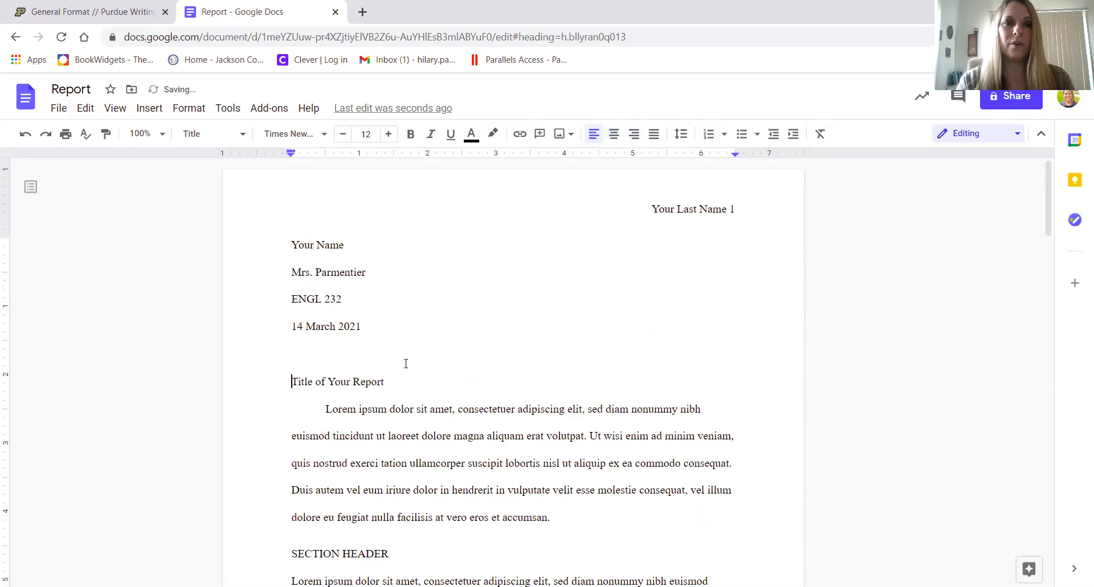
key(Return)
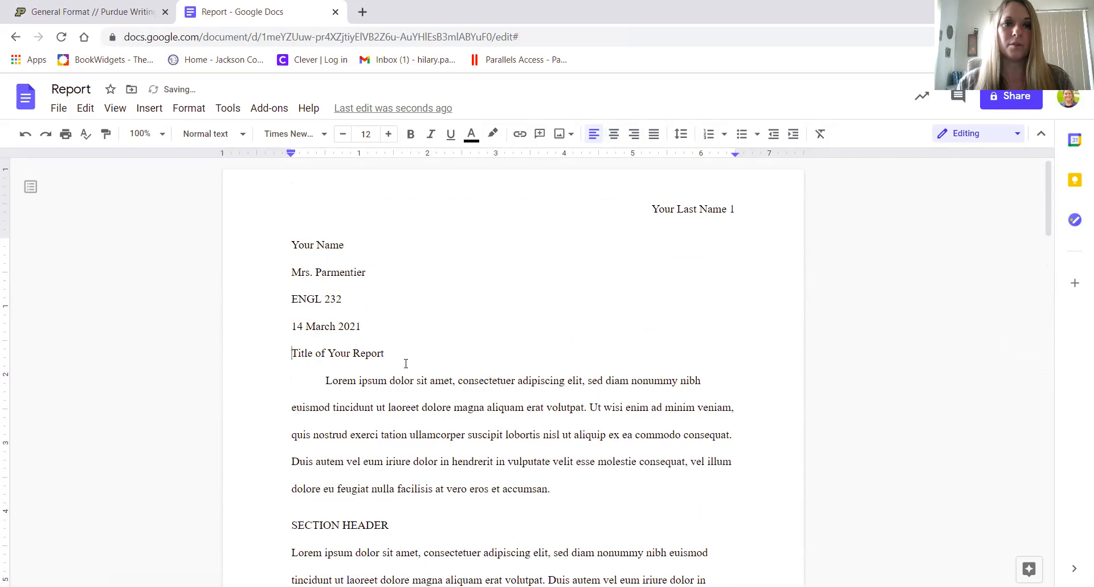
click(614, 134)
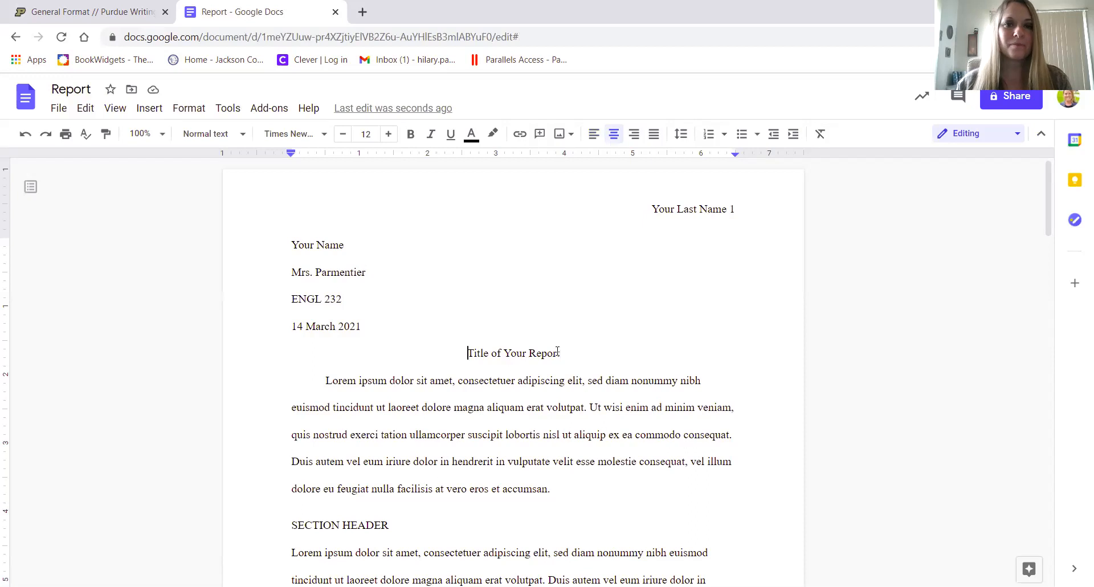
Step: Examine the report title, the indented opening paragraph and the section header below it
drag(562, 353, 471, 352)
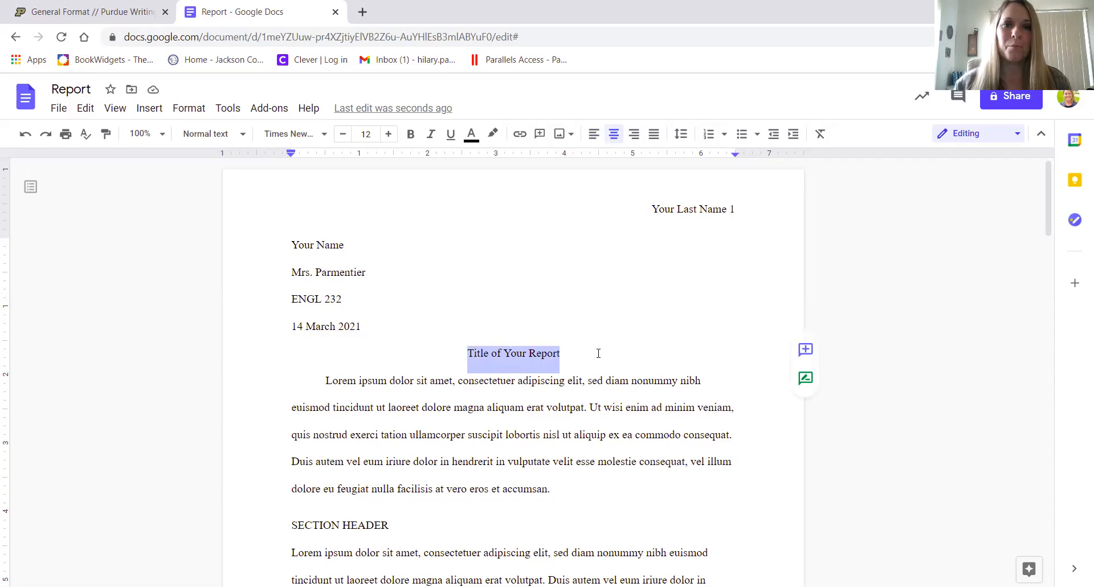
click(578, 355)
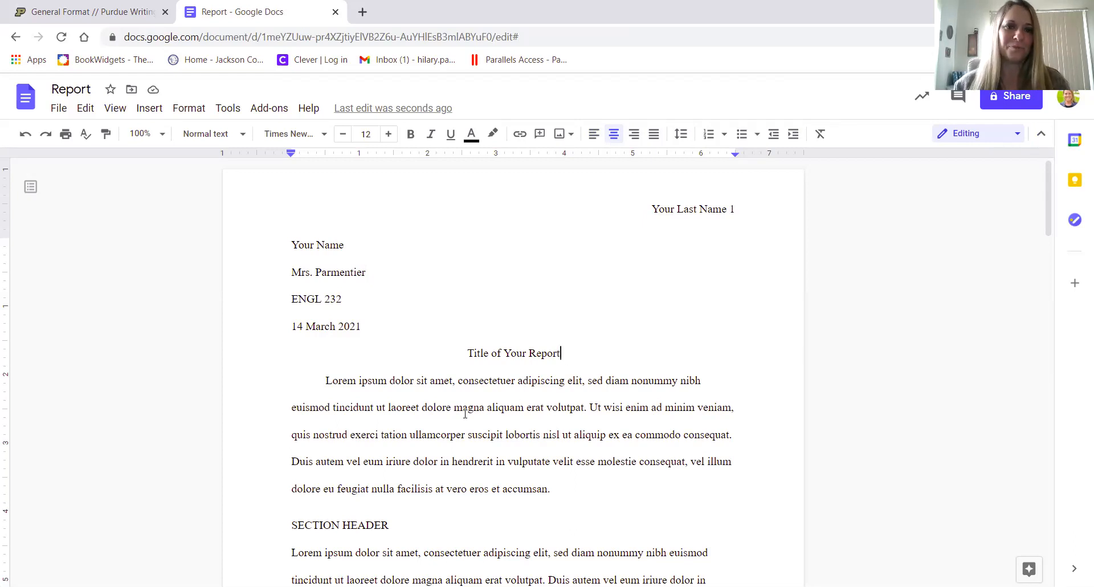
scroll(462, 413, down, 3)
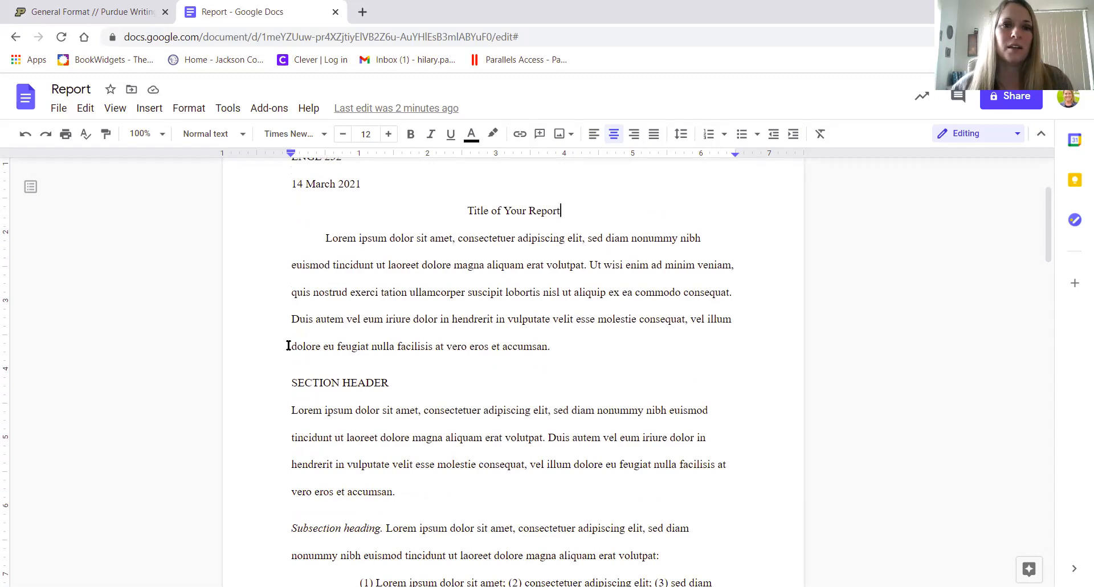
drag(325, 237, 564, 354)
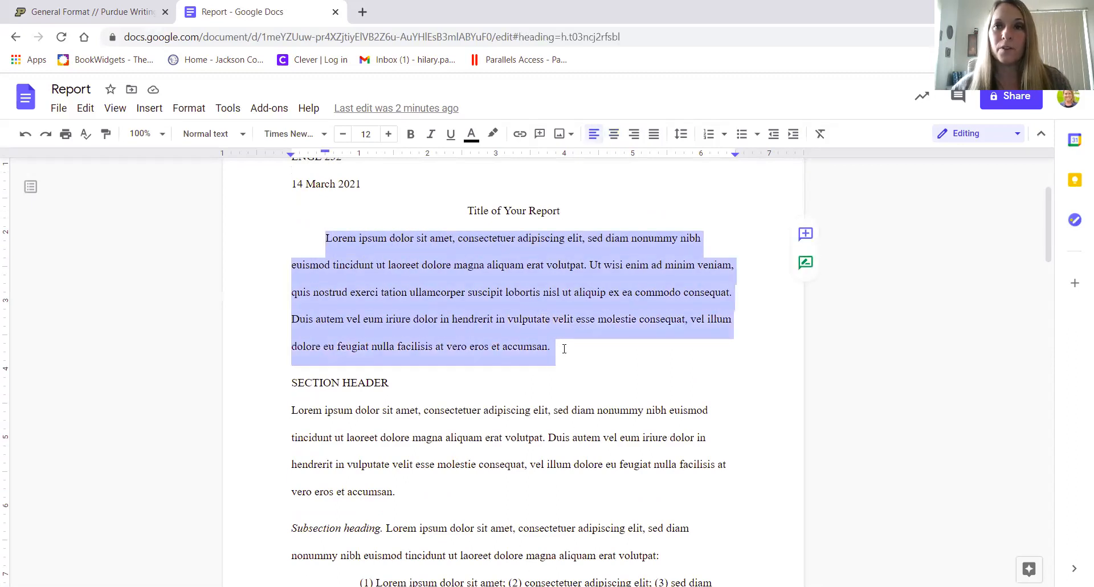
click(287, 242)
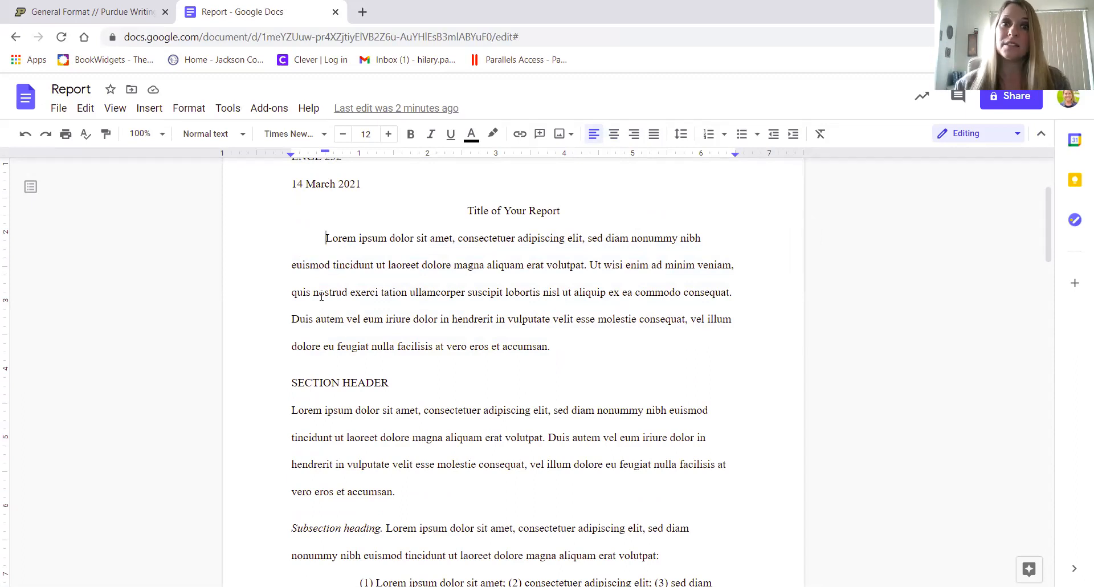
click(390, 382)
drag(391, 382, 292, 396)
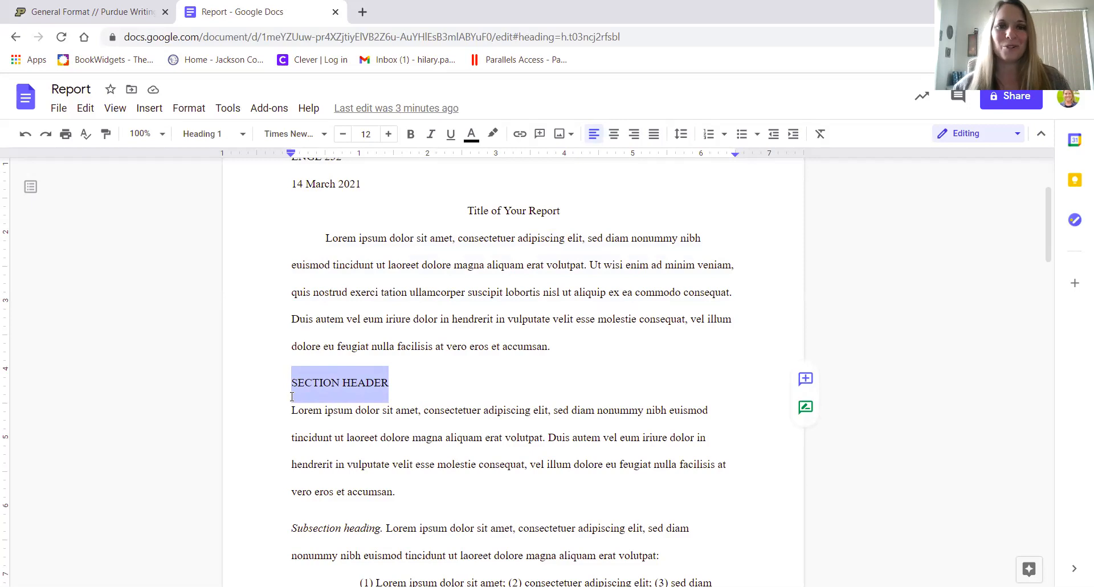
click(424, 390)
Step: Delete the CONCLUSION heading on the second page and indent the first line of the paragraph that followed it
scroll(374, 367, down, 6)
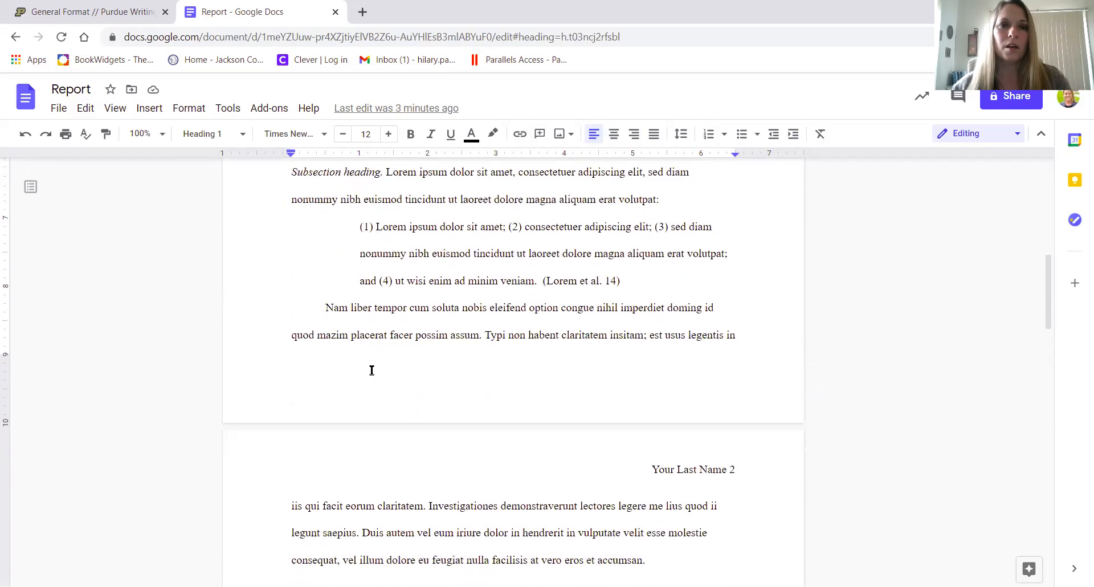
scroll(372, 371, down, 10)
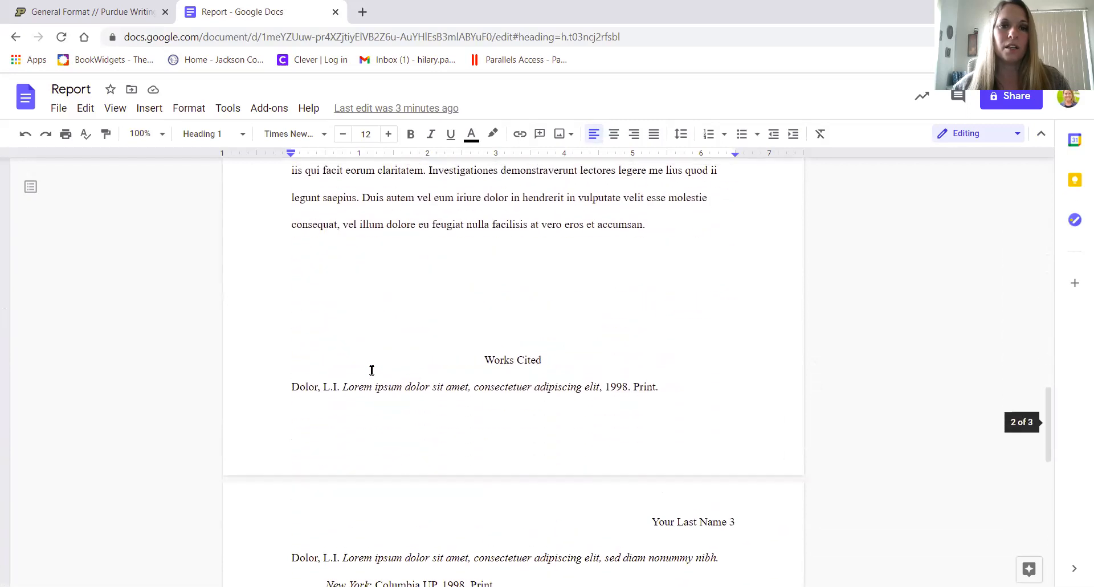
scroll(370, 368, up, 5)
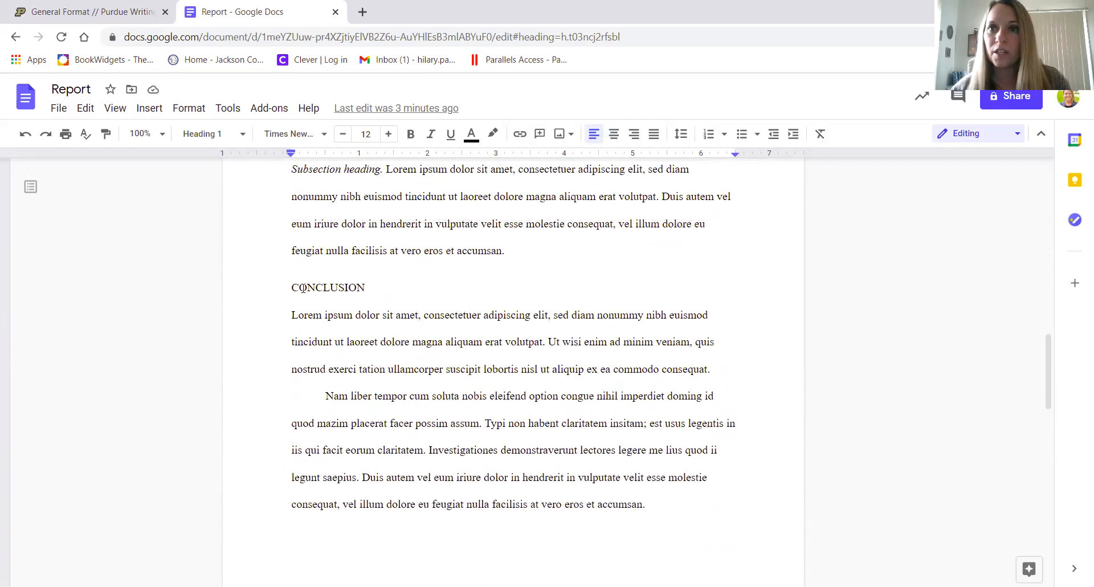
scroll(388, 330, up, 3)
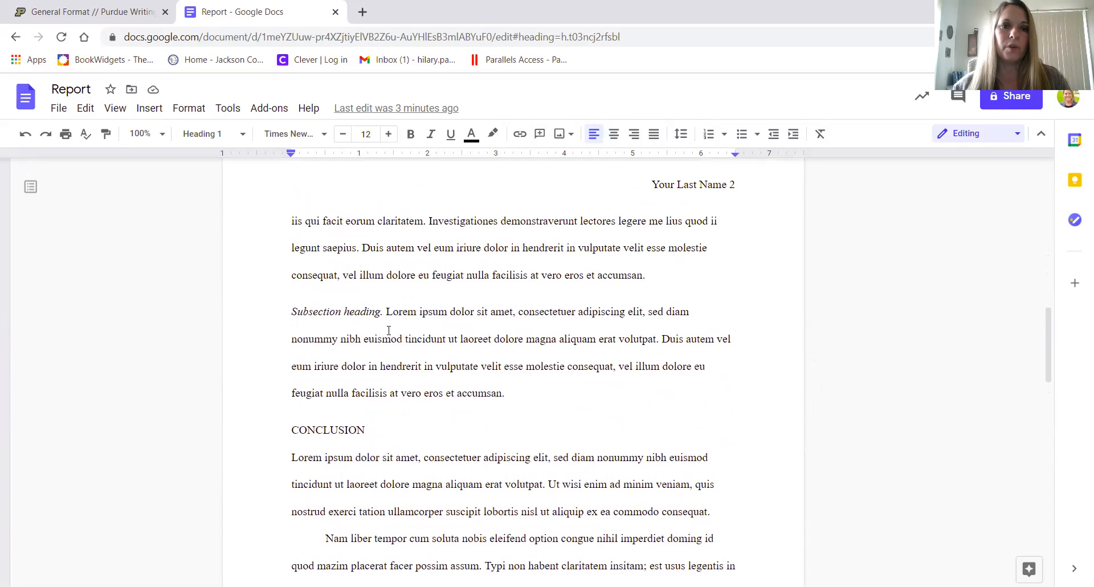
drag(292, 430, 386, 430)
key(BackSpace)
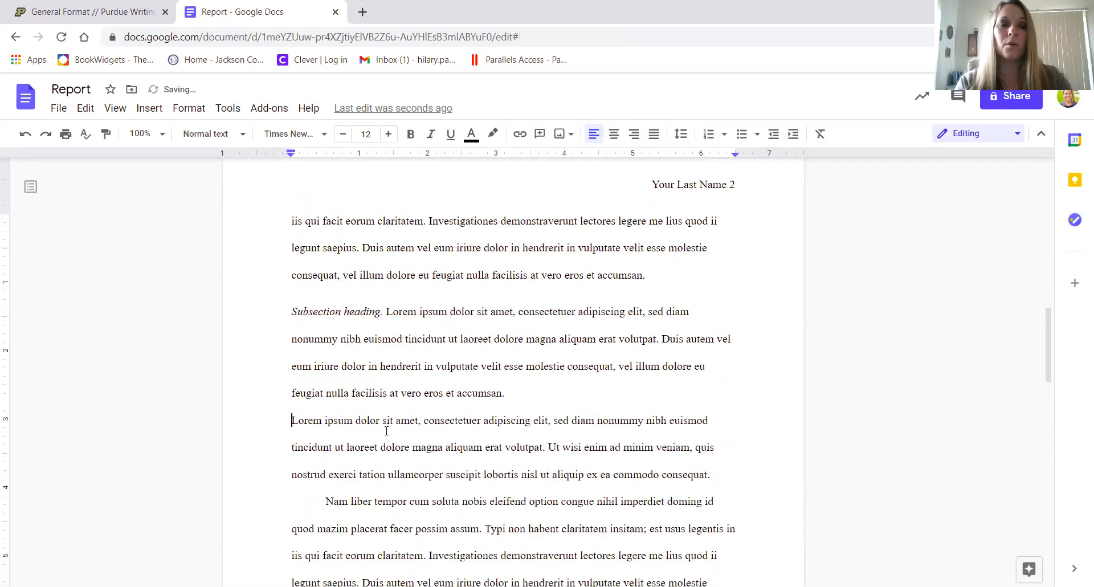
key(Tab)
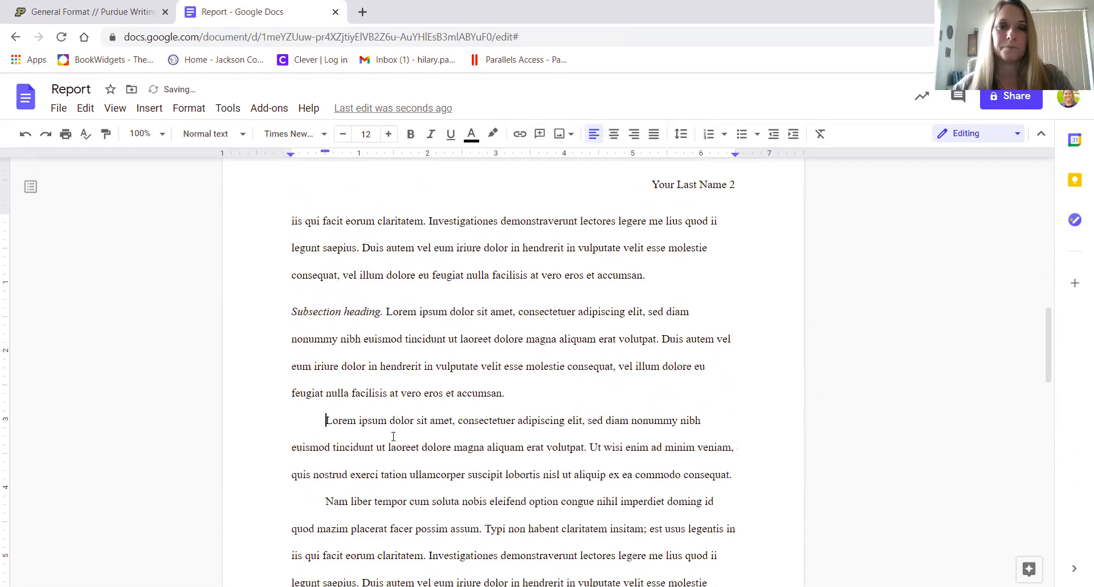
Step: Delete the SECTION HEADER line on the first page and indent the first line of the paragraph below it
scroll(393, 435, up, 10)
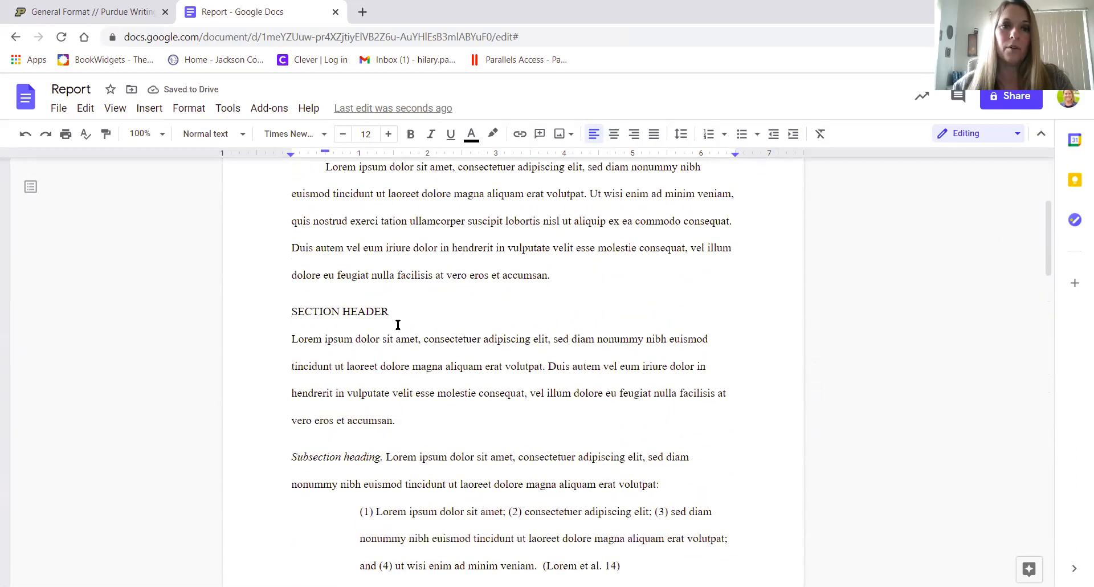
drag(389, 311, 295, 310)
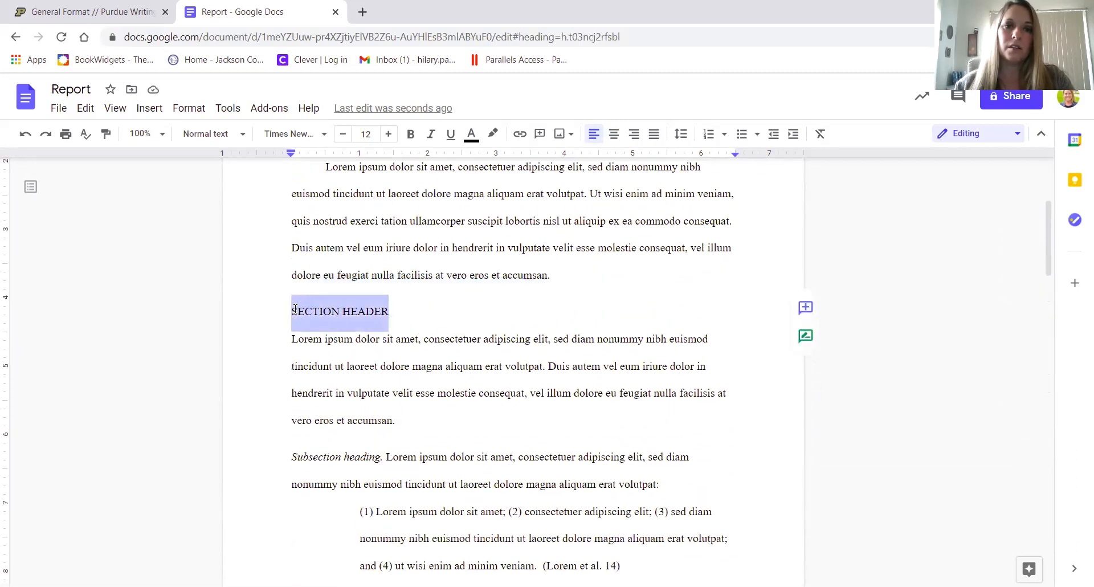
key(BackSpace)
key(BackSpace)
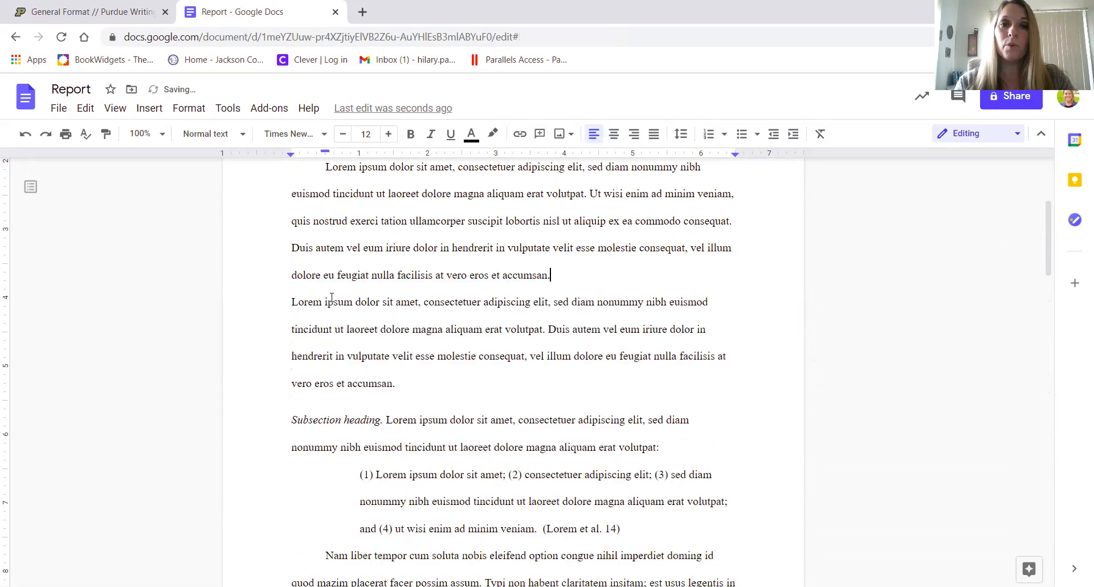
click(291, 302)
key(Tab)
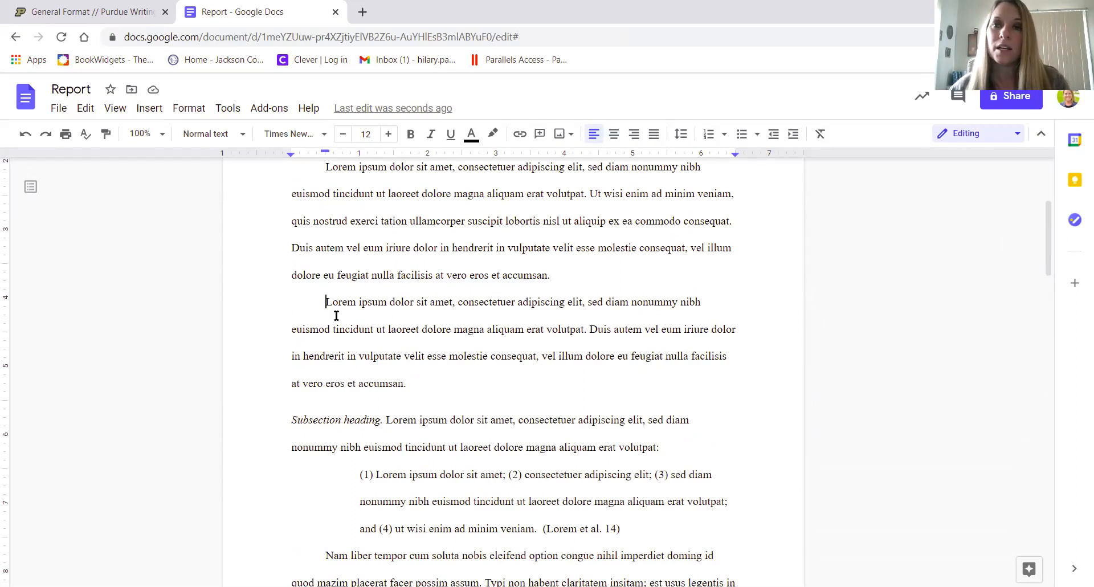
Step: Delete the italic "Subsection heading." text above the block quotation on the first page and indent that paragraph's first line
scroll(336, 316, down, 1)
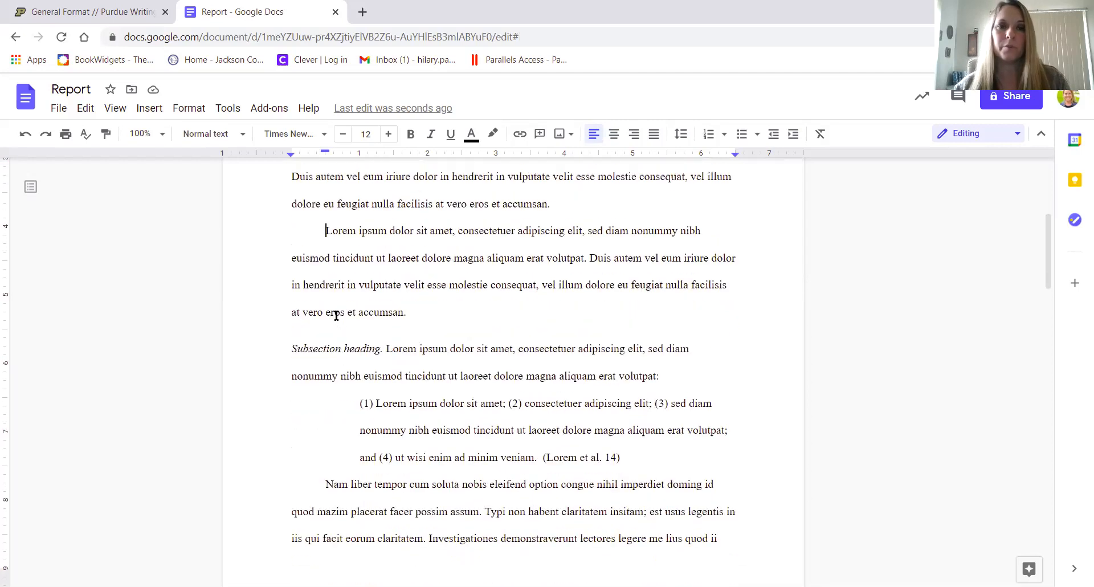
drag(292, 348, 387, 352)
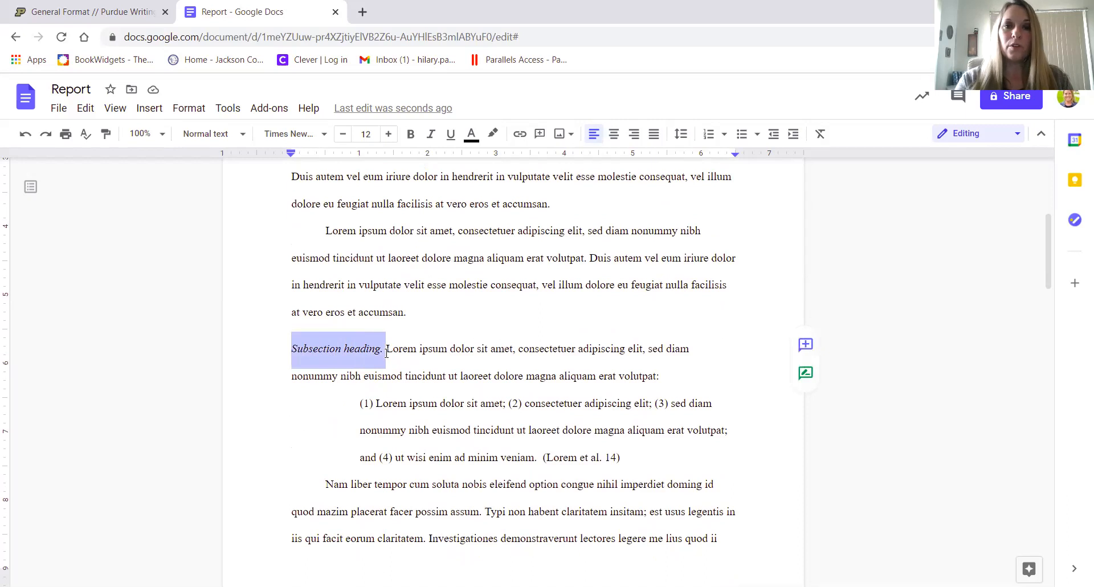
key(BackSpace)
key(Tab)
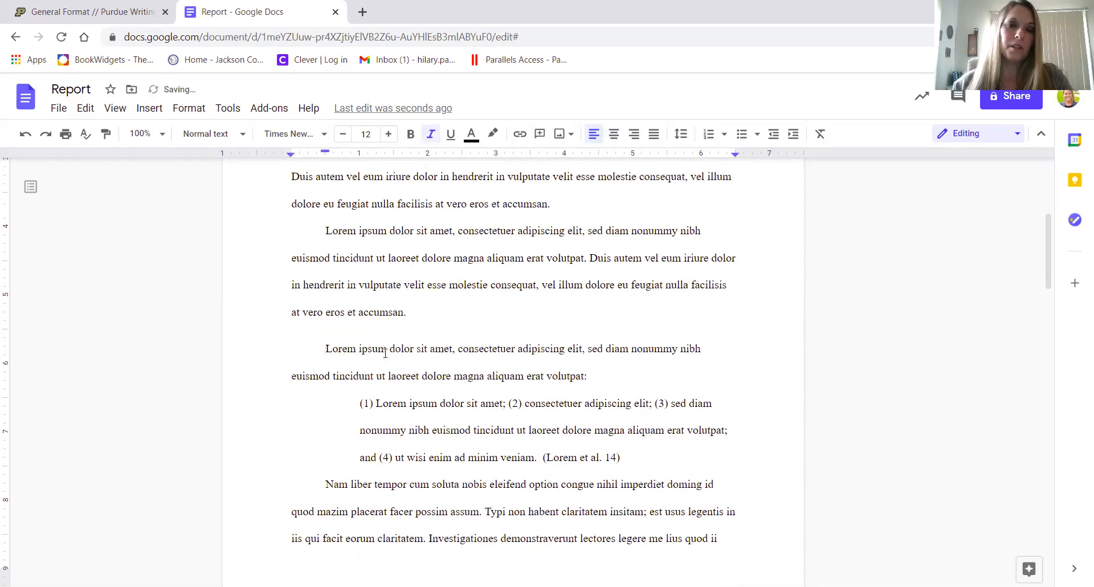
Step: Examine the block quotation with its in-text citation, the rest of the body and the Works Cited section
scroll(382, 459, down, 2)
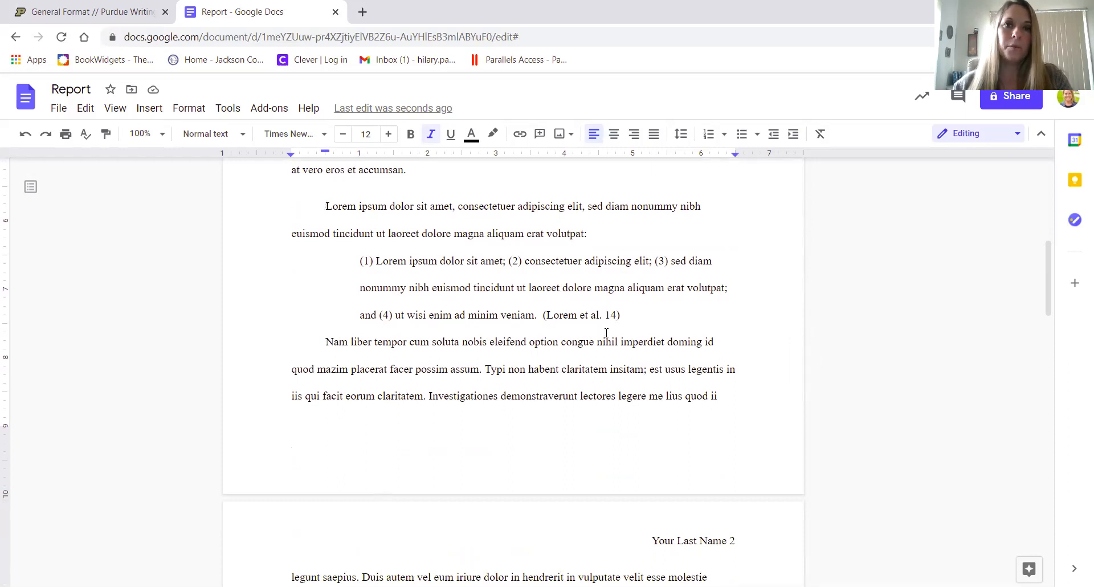
click(546, 315)
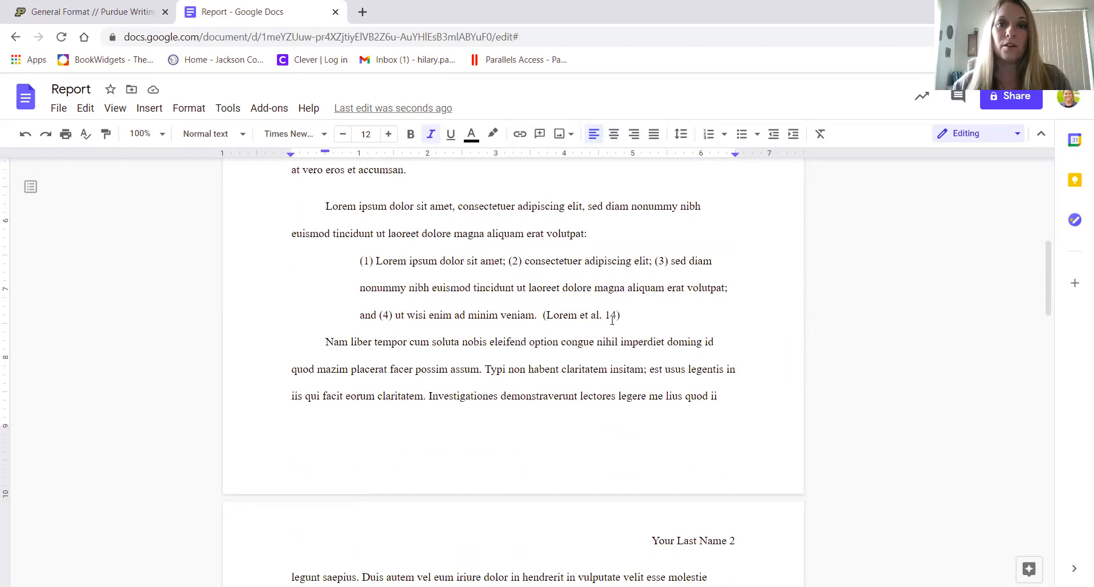
scroll(612, 318, down, 3)
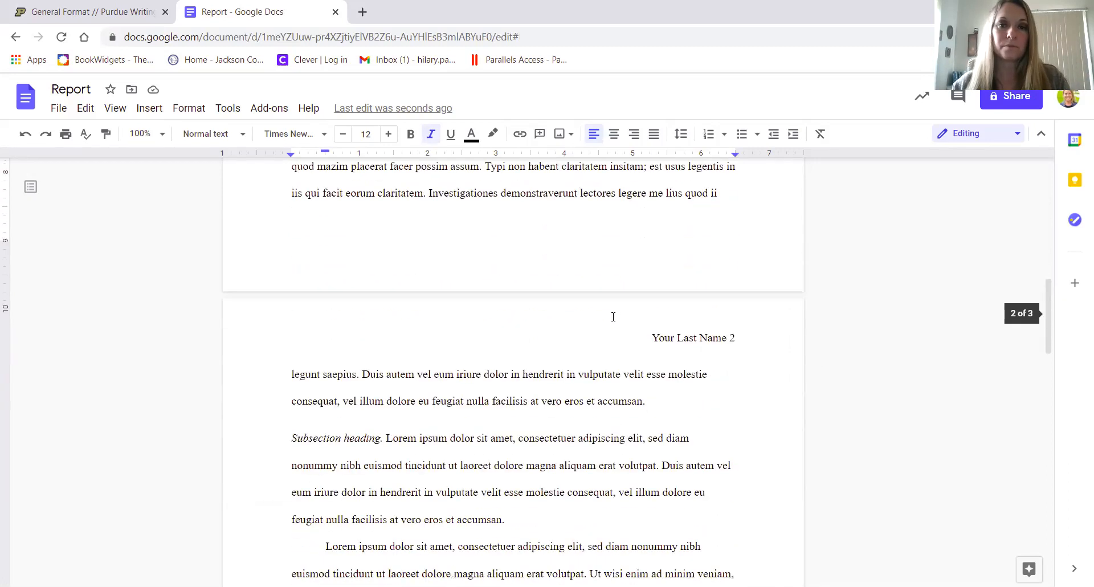
scroll(613, 317, down, 3)
scroll(613, 317, down, 1)
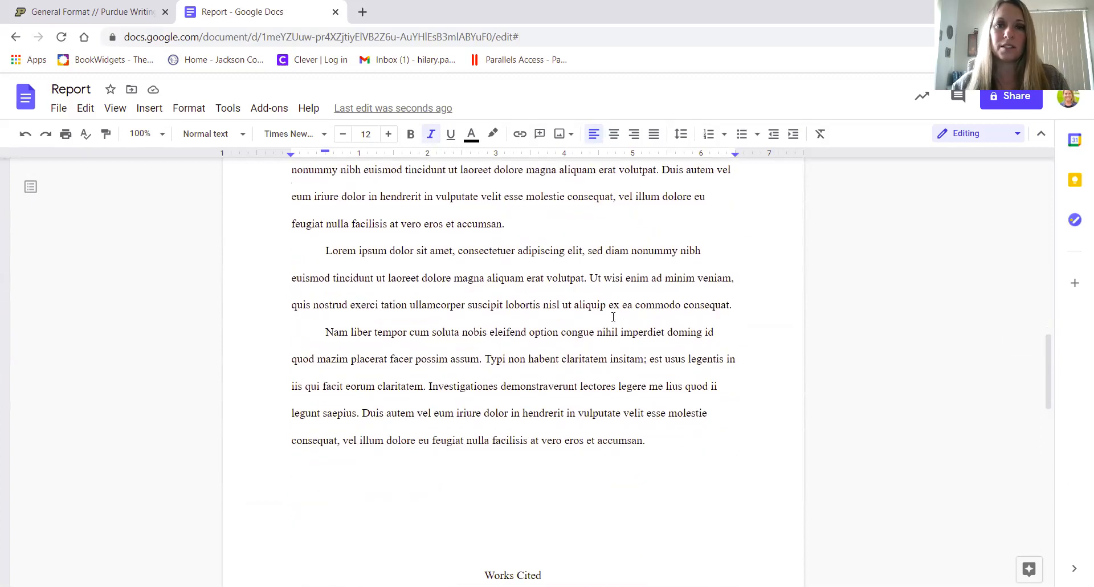
scroll(613, 317, down, 3)
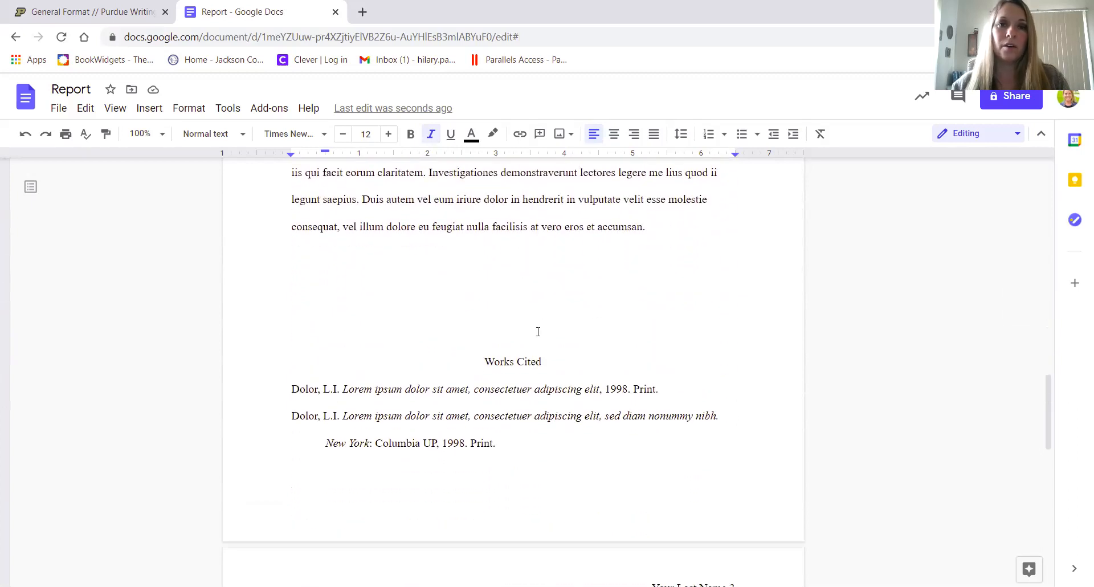
scroll(538, 332, up, 15)
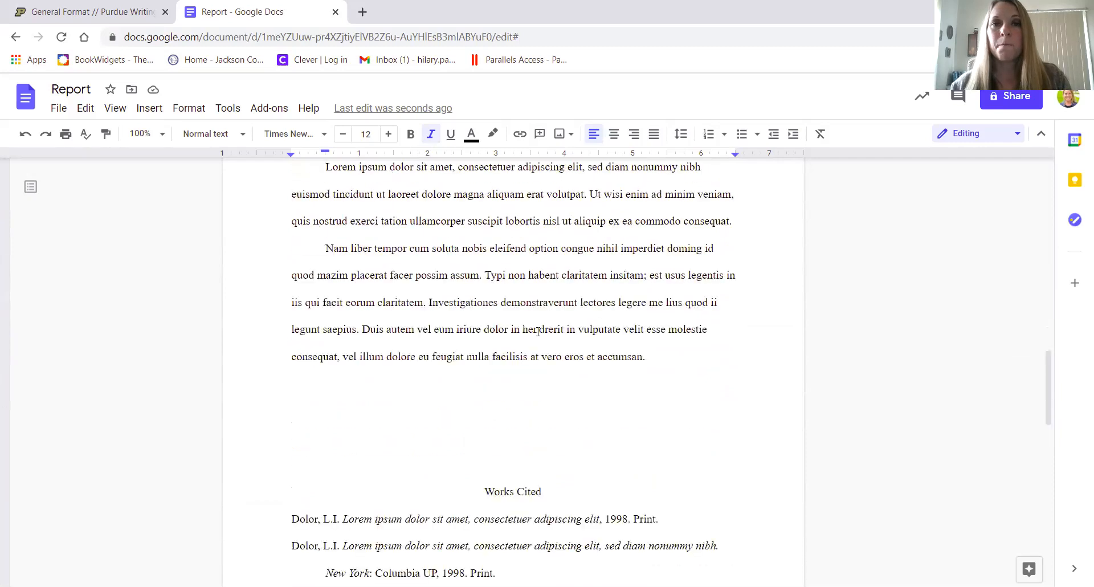
scroll(538, 332, up, 3)
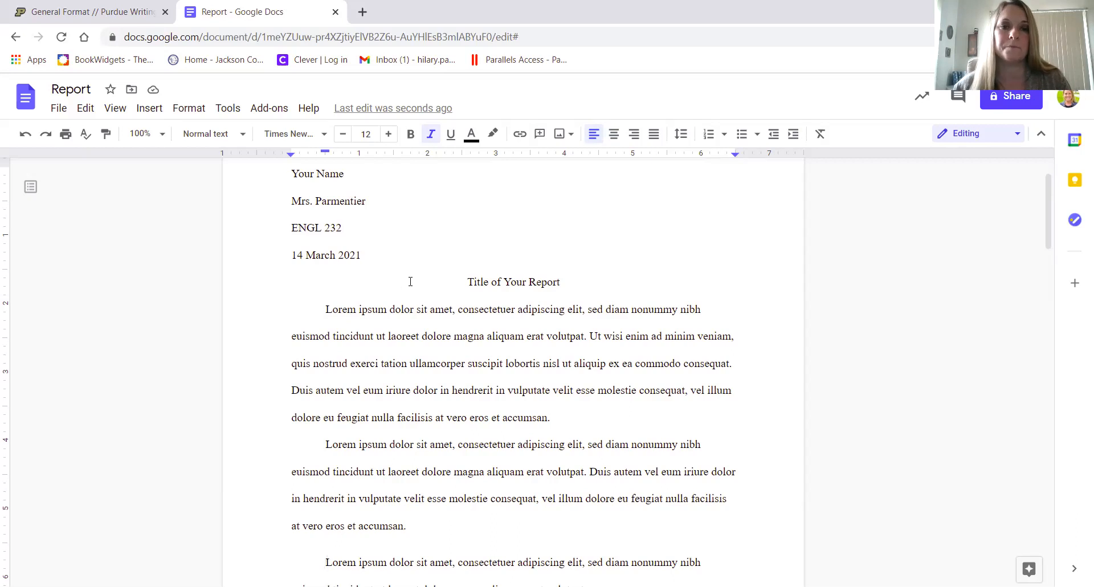
Step: Add blank lines above the Works Cited heading to push the list onto its own page
scroll(413, 263, down, 1)
scroll(412, 263, down, 6)
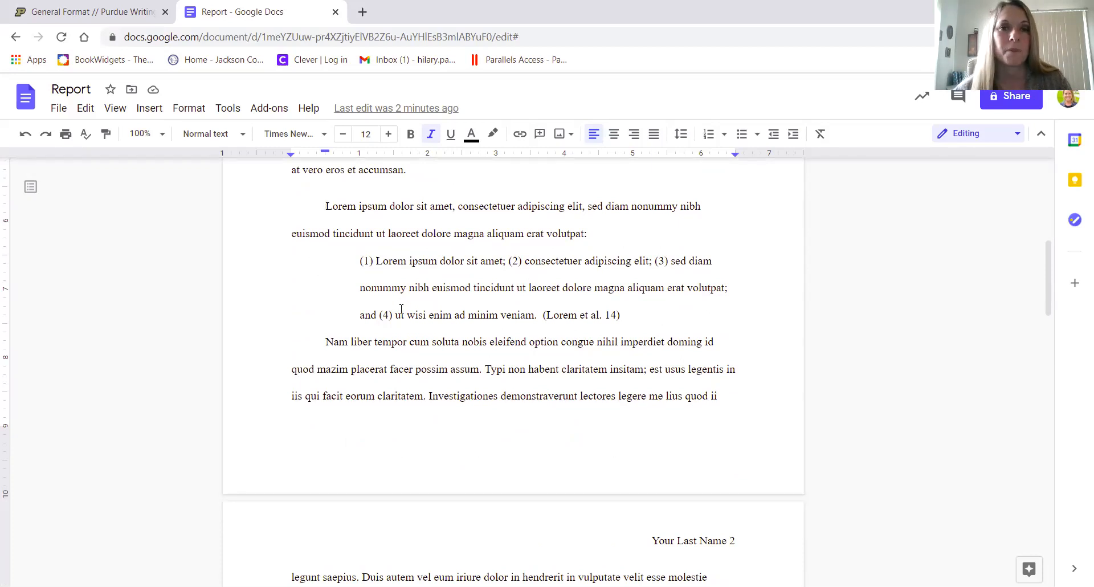
scroll(402, 308, down, 6)
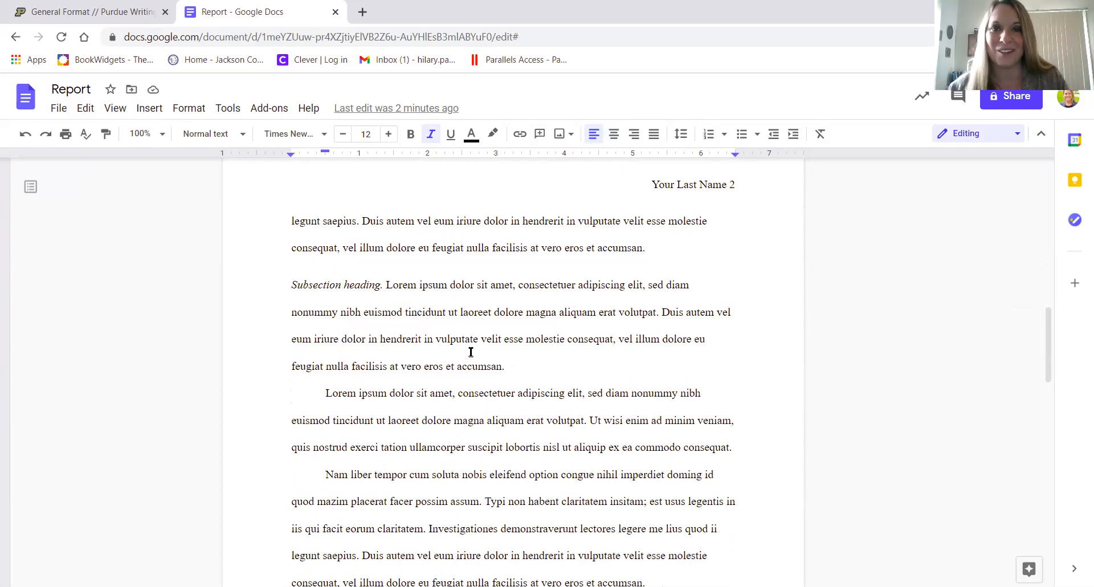
scroll(470, 352, down, 5)
click(492, 393)
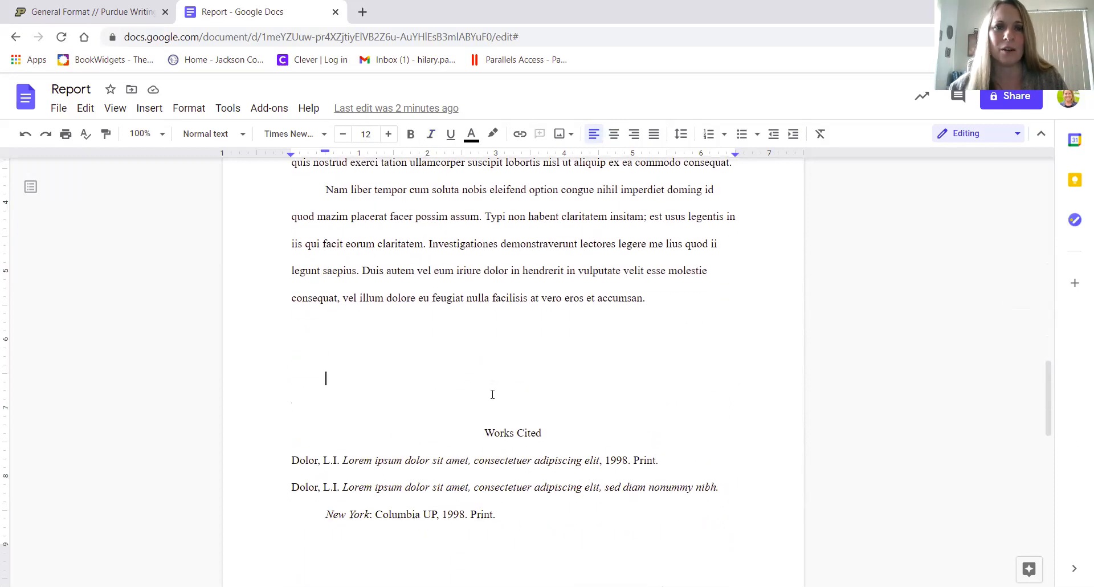
key(Return)
key(Return)
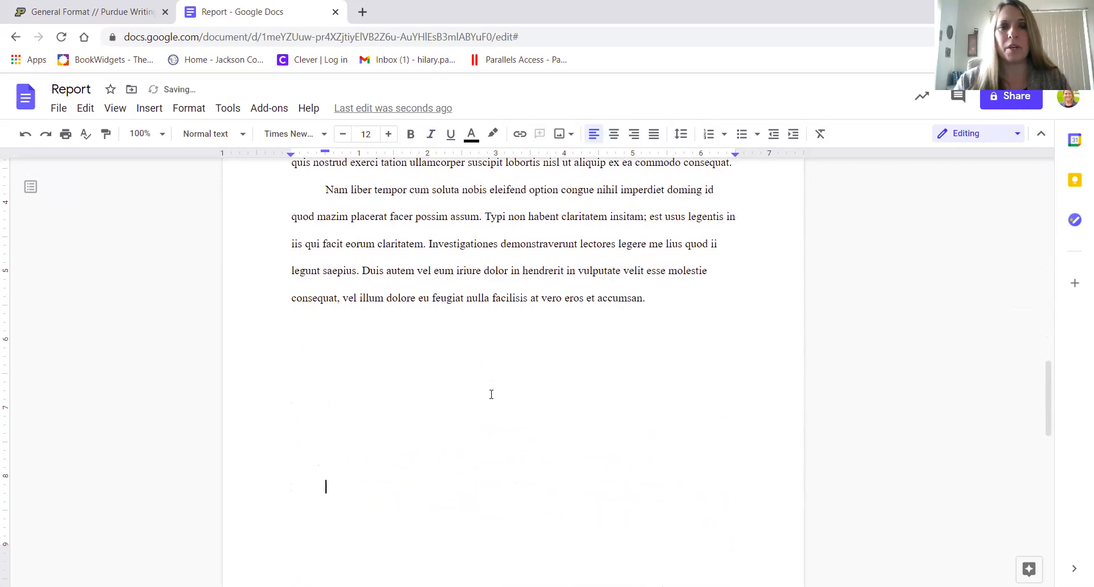
Step: Examine the centred Works Cited heading and the hanging indents of the two-line entries on the third page
scroll(491, 395, down, 5)
scroll(492, 367, down, 1)
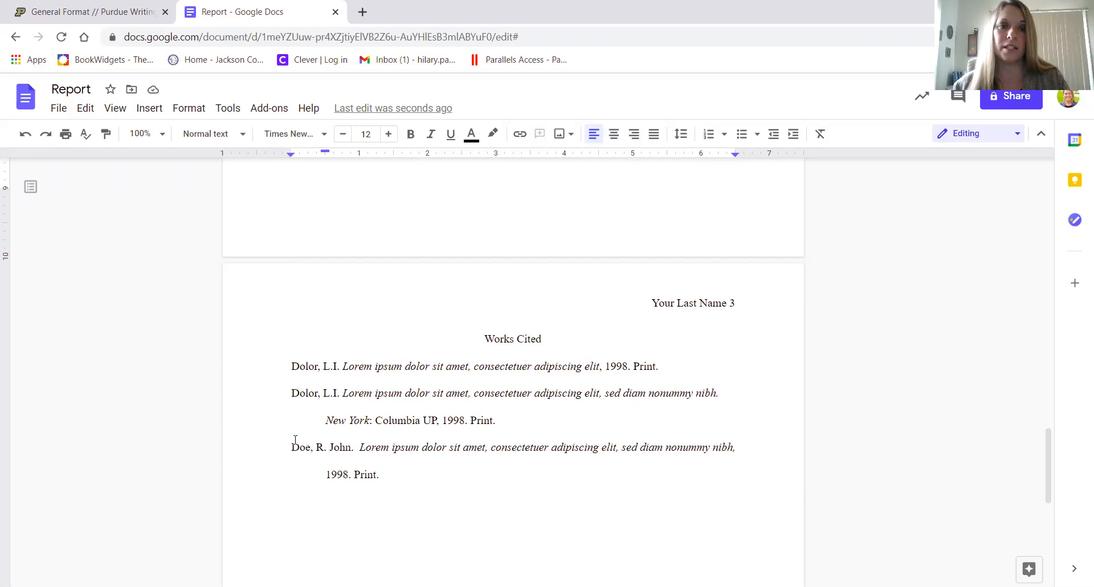
drag(290, 393, 506, 416)
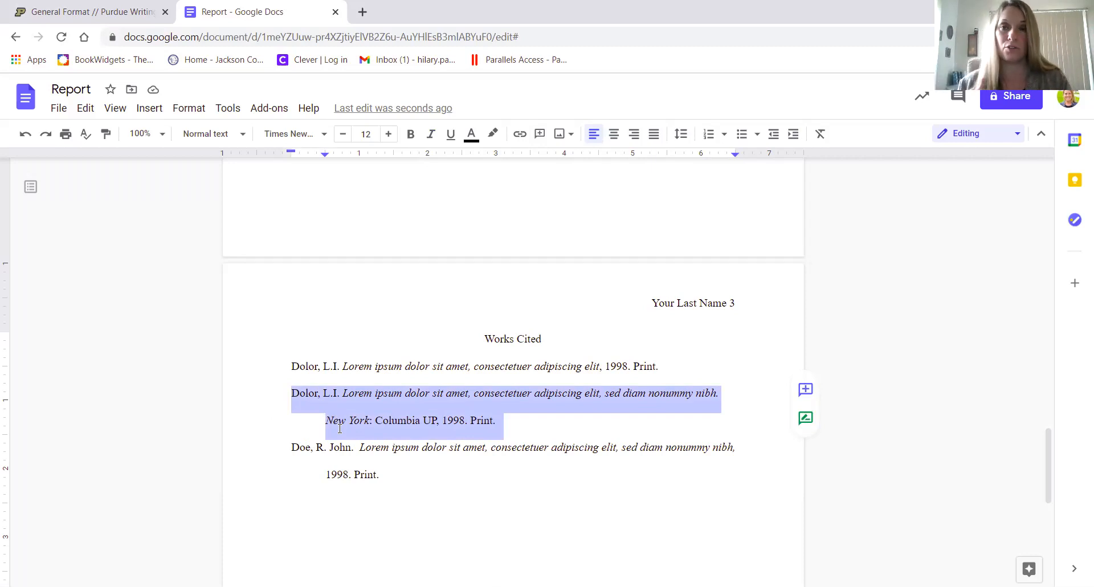
click(309, 478)
drag(292, 444, 399, 483)
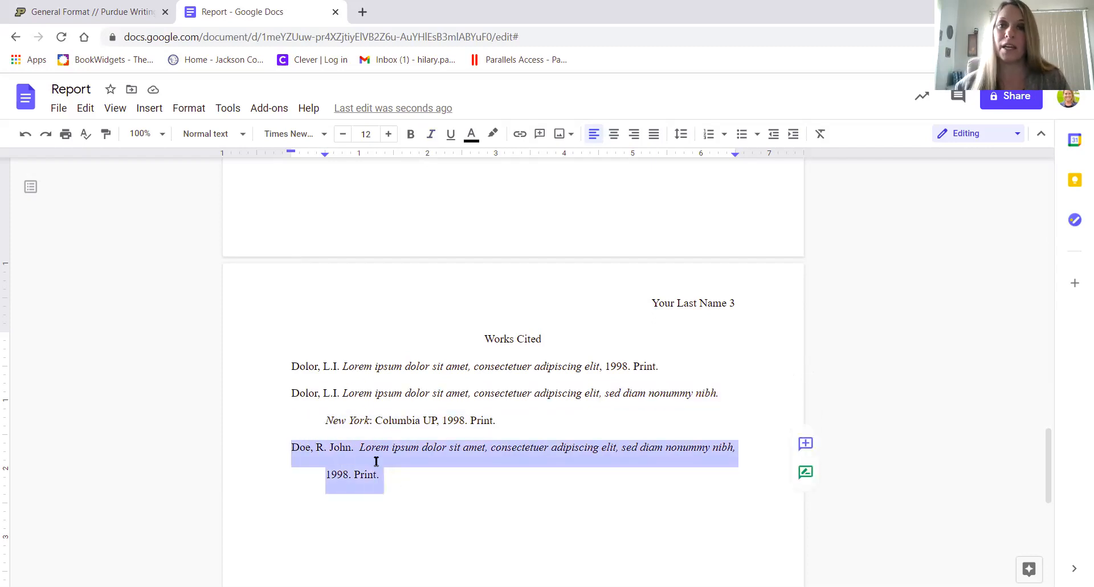
click(424, 489)
scroll(424, 489, up, 20)
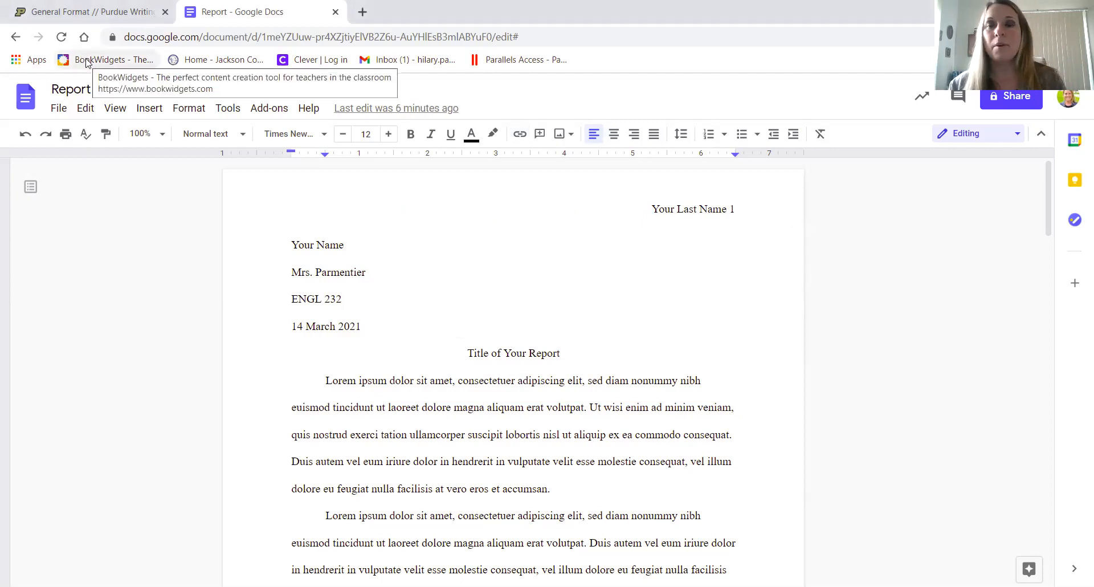
Step: Switch to the Purdue OWL MLA General Format page and look over its paper format and general guidelines
click(79, 11)
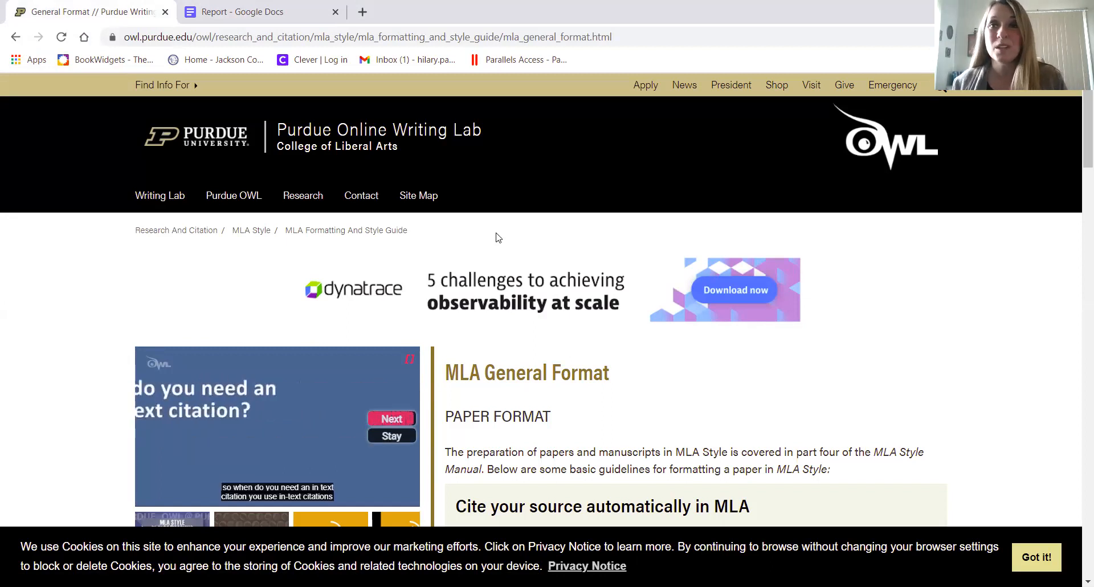
scroll(595, 294, down, 1)
scroll(594, 293, down, 3)
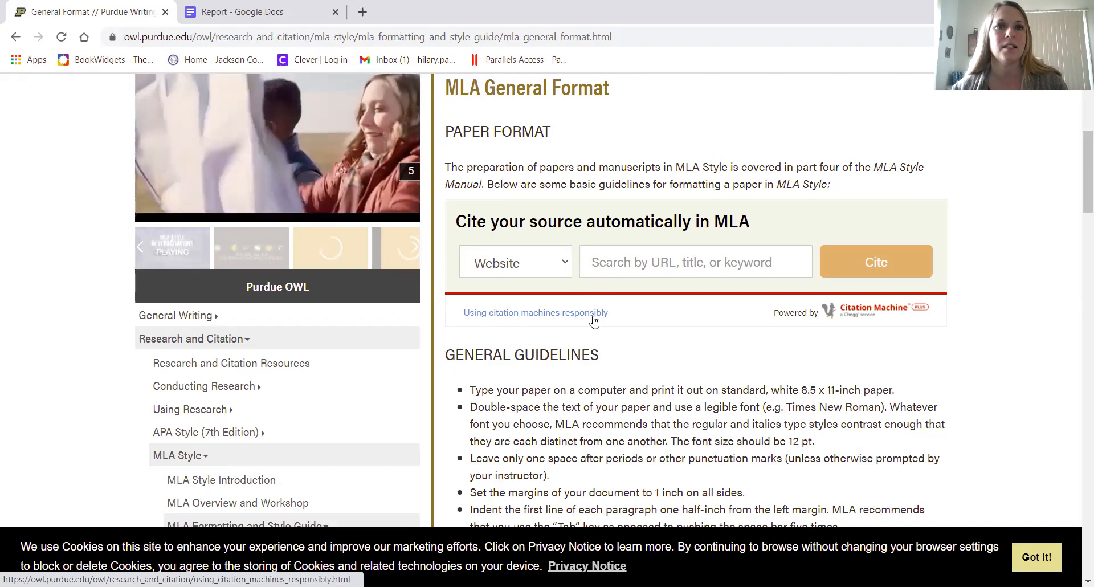
scroll(600, 395, down, 1)
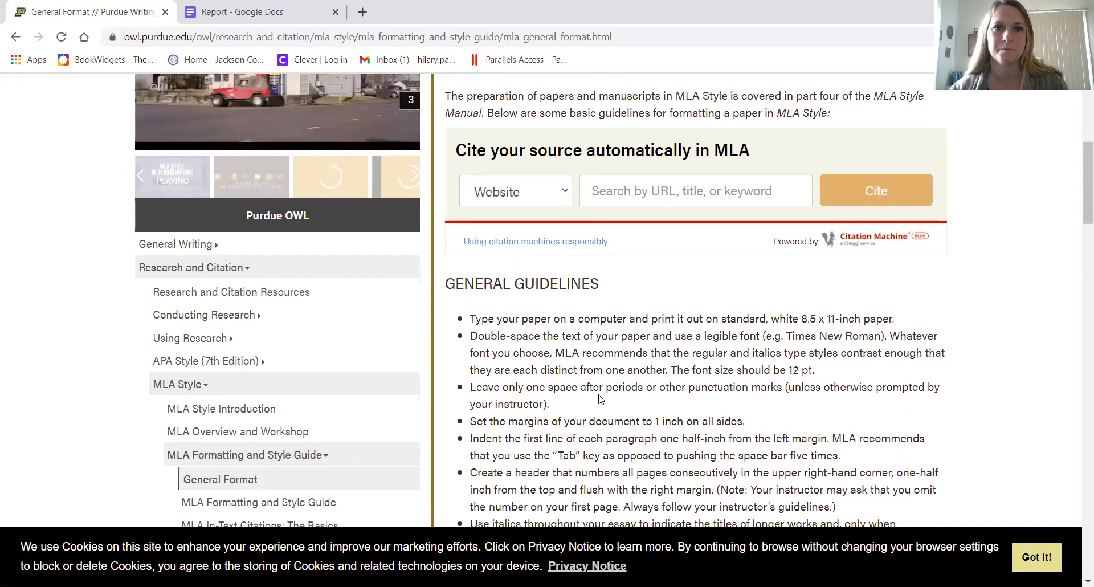
scroll(479, 108, up, 5)
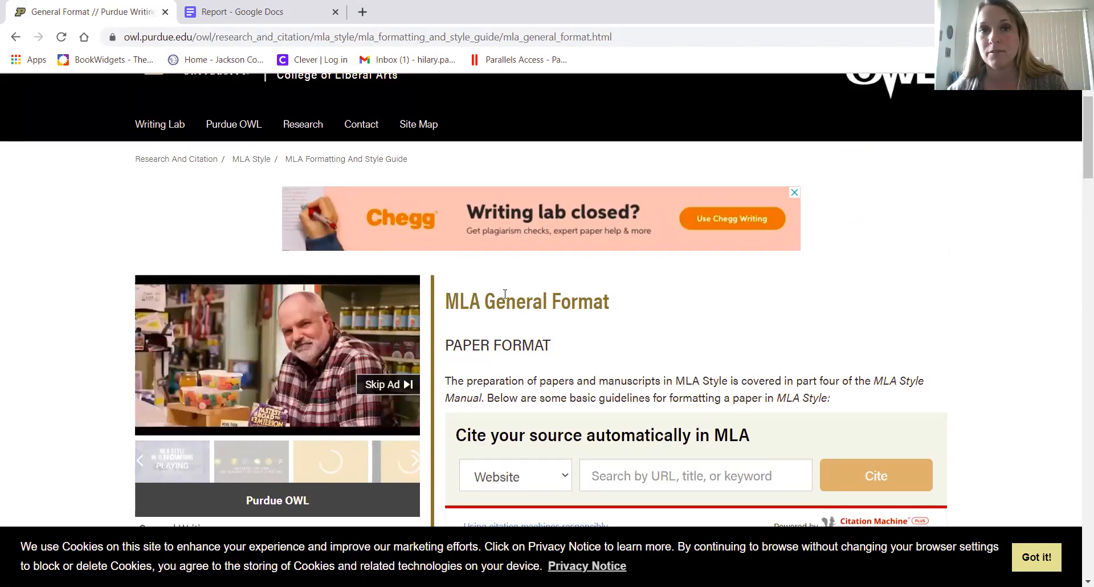
scroll(166, 176, up, 2)
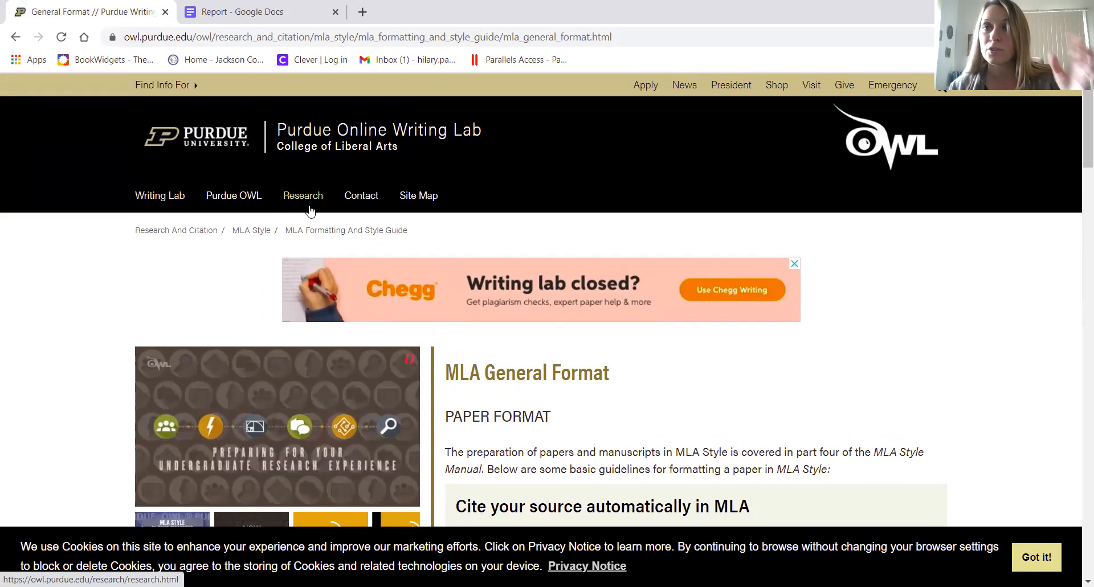
Step: Close the floating video and examine the MLA Style topic list, the first-page formatting rules and the sample first page
scroll(309, 211, down, 1)
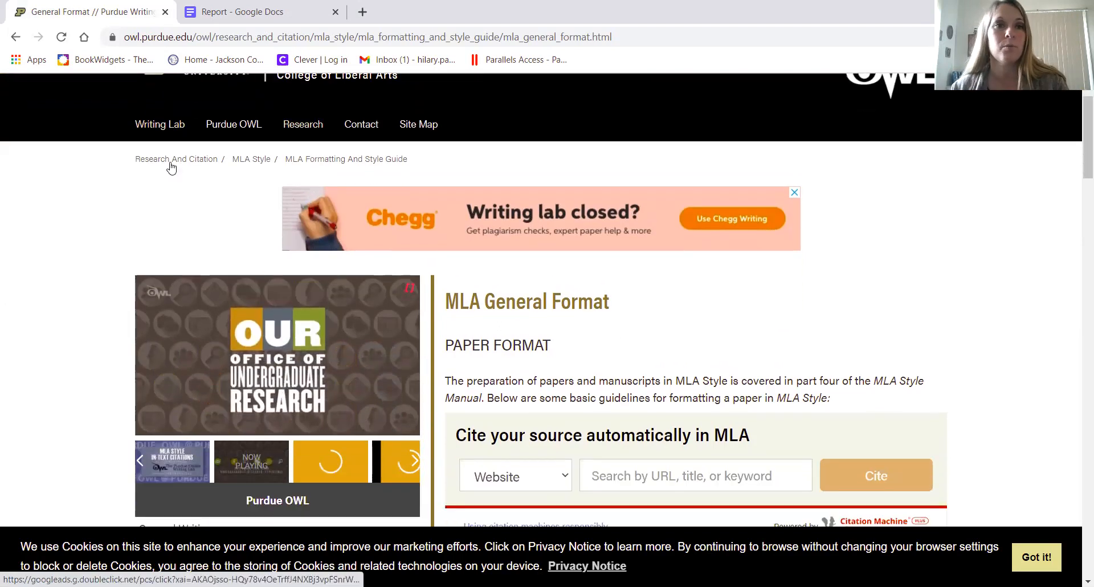
scroll(171, 165, down, 5)
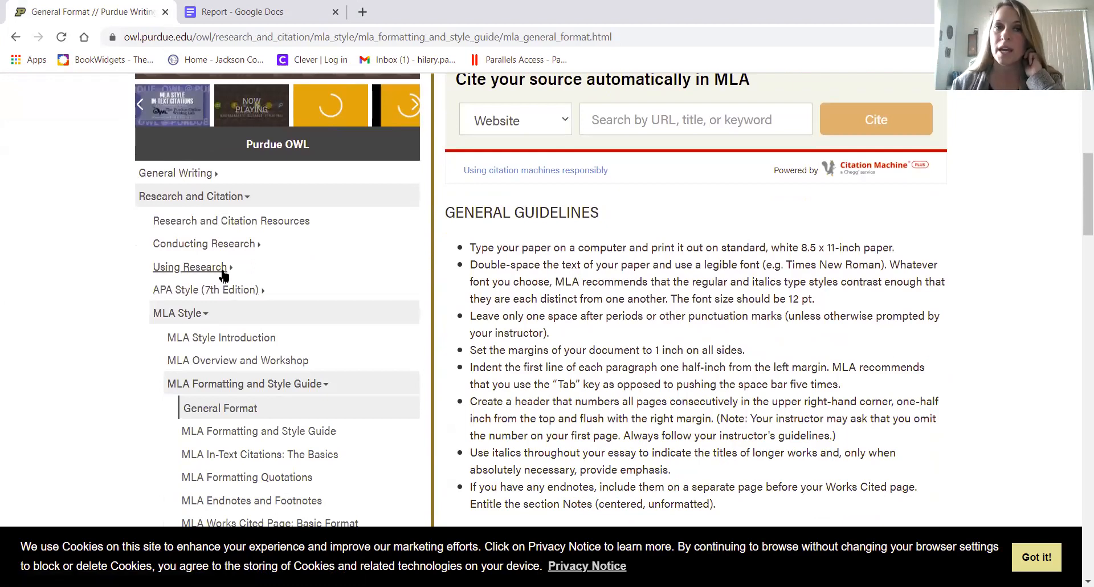
scroll(230, 262, down, 1)
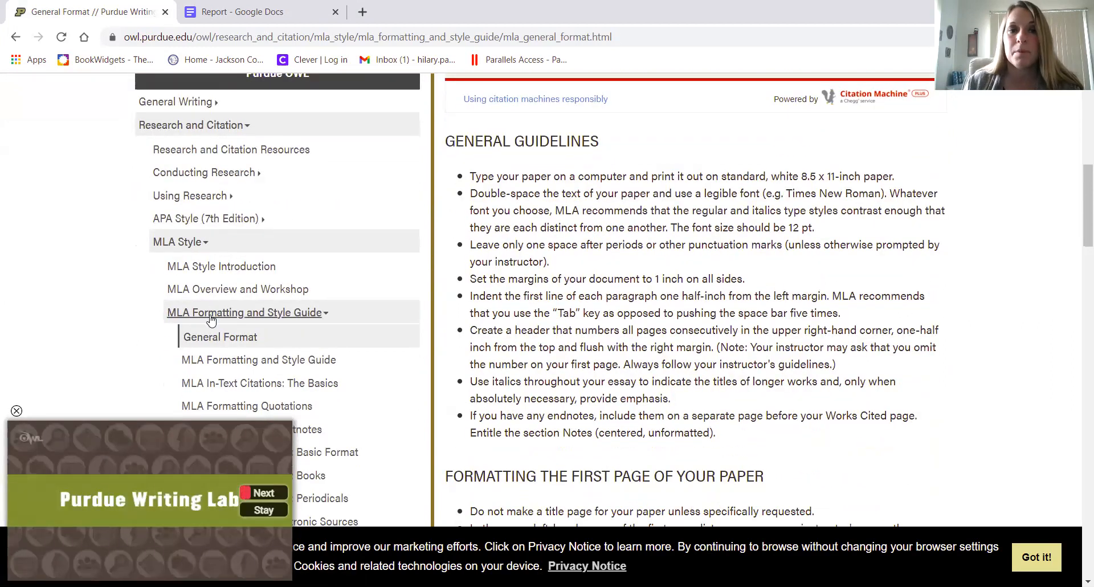
scroll(211, 336, down, 1)
click(16, 410)
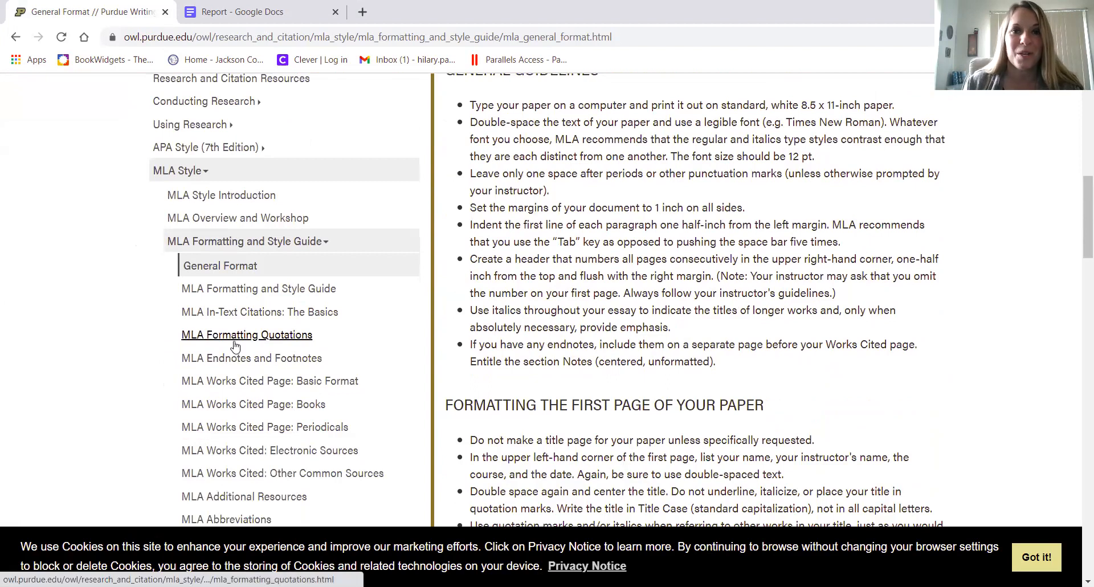
scroll(235, 345, down, 3)
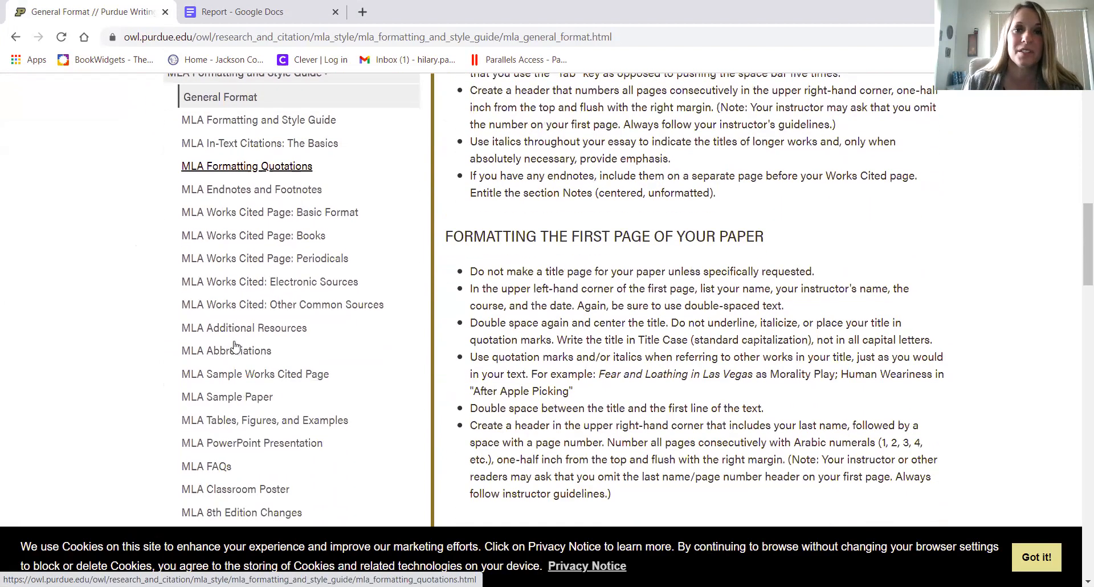
scroll(234, 345, down, 2)
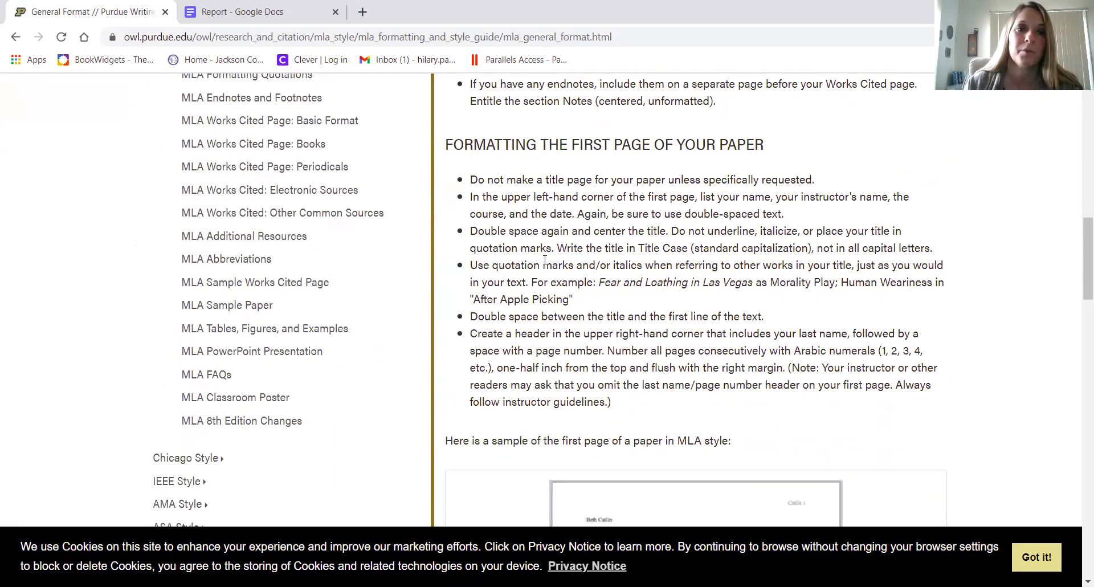
scroll(545, 260, down, 2)
scroll(535, 327, down, 6)
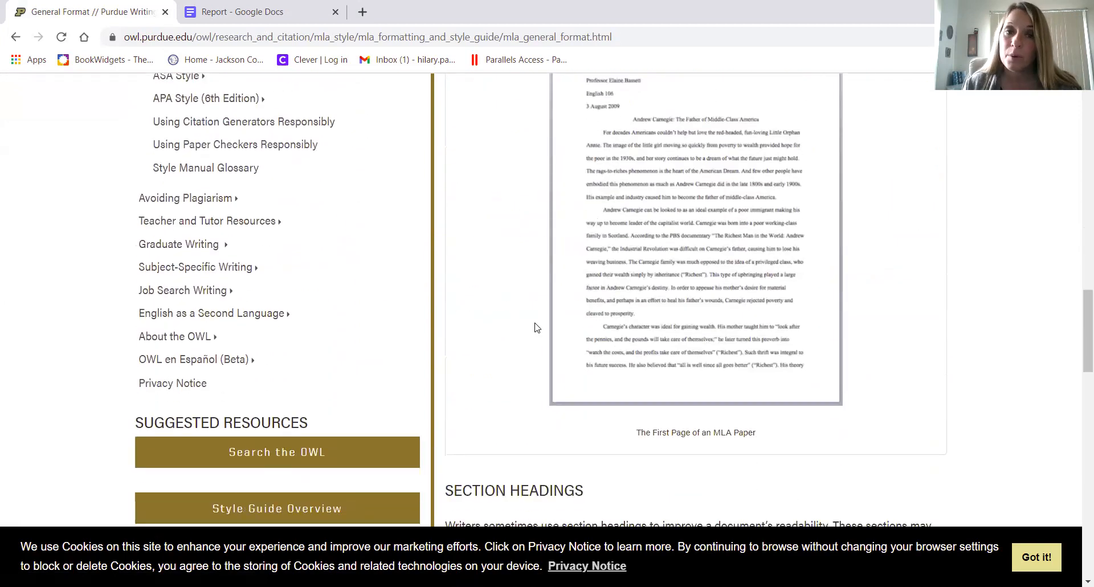
scroll(535, 328, down, 2)
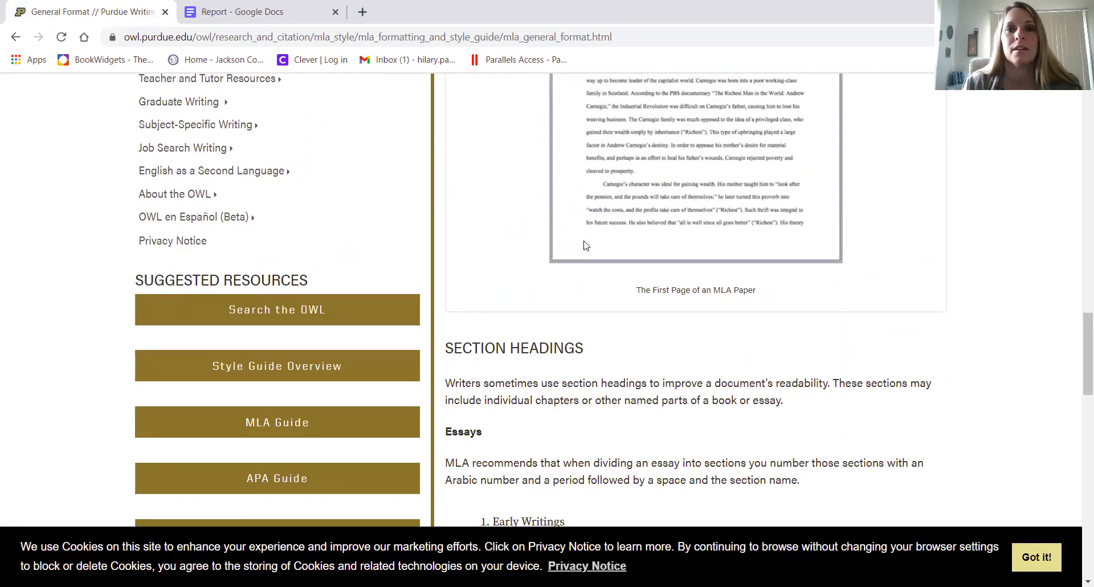
Step: Look over the section headings guidance with its numbered and unnumbered examples, then return to the first-page formatting rules
scroll(581, 229, down, 5)
scroll(581, 229, down, 10)
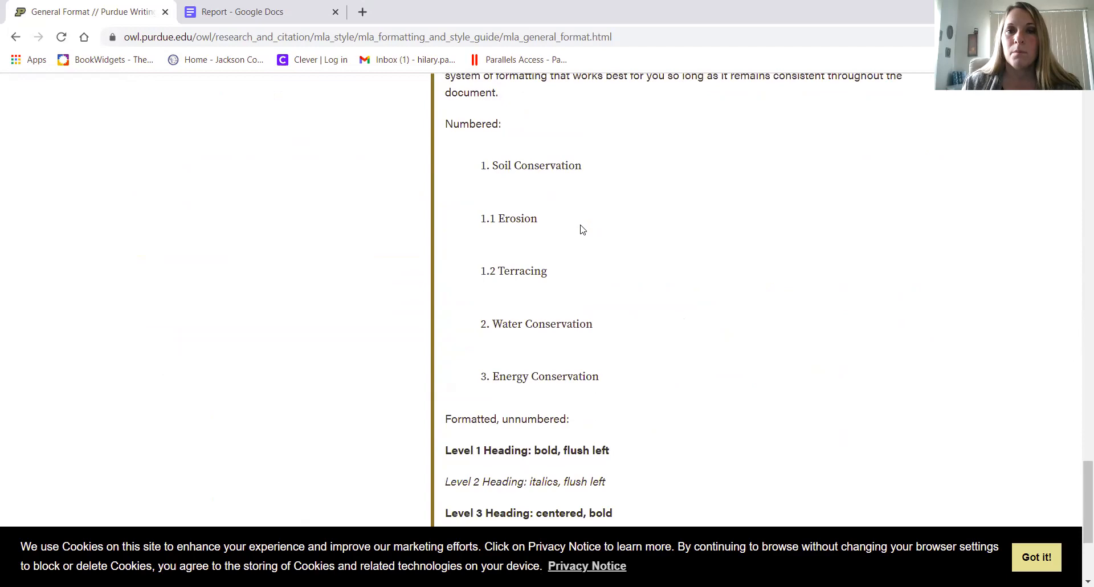
scroll(582, 229, up, 17)
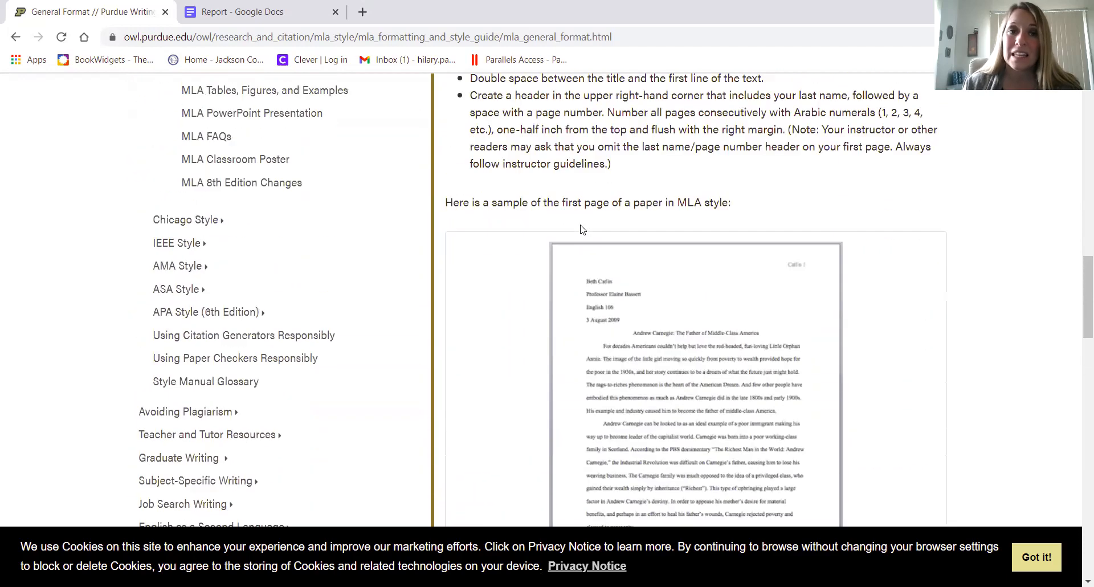
scroll(582, 229, up, 6)
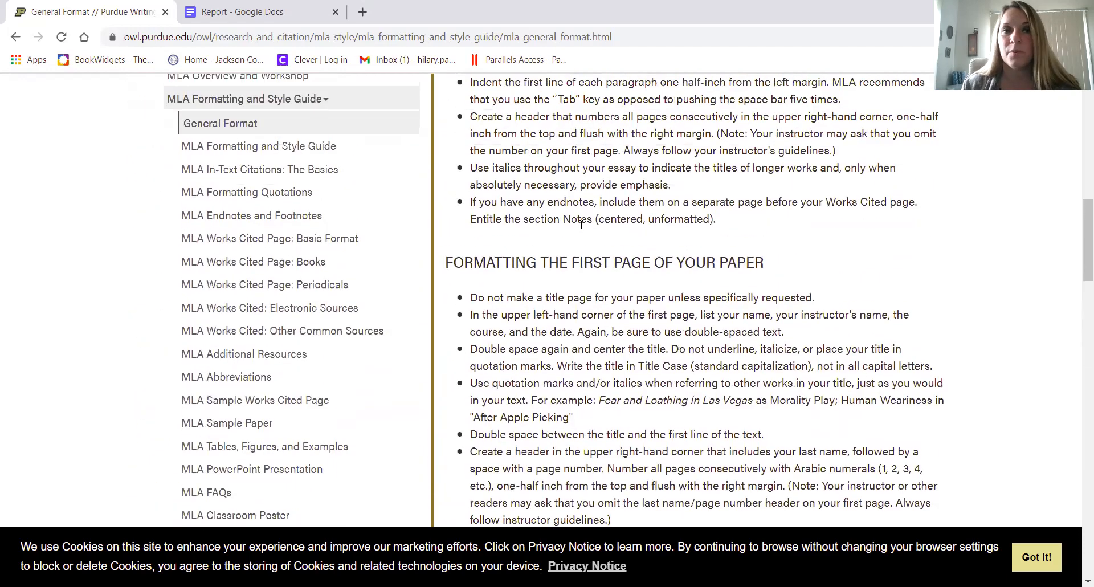
Step: Open the MLA Works Cited Page: Books guide and examine the general citation format, basic book format and examples for one or more authors
click(277, 264)
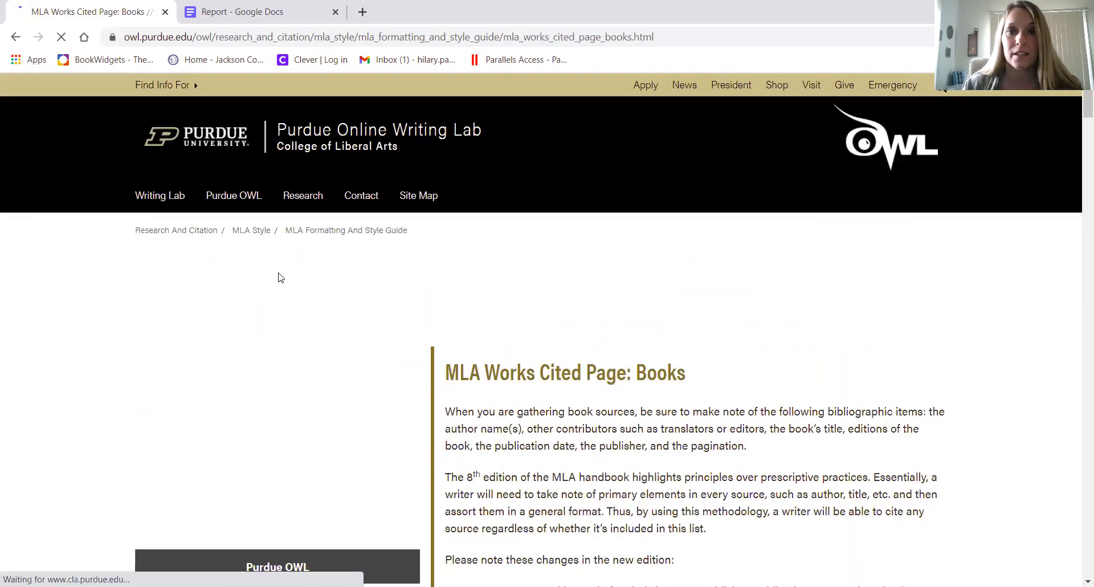
scroll(551, 327, down, 12)
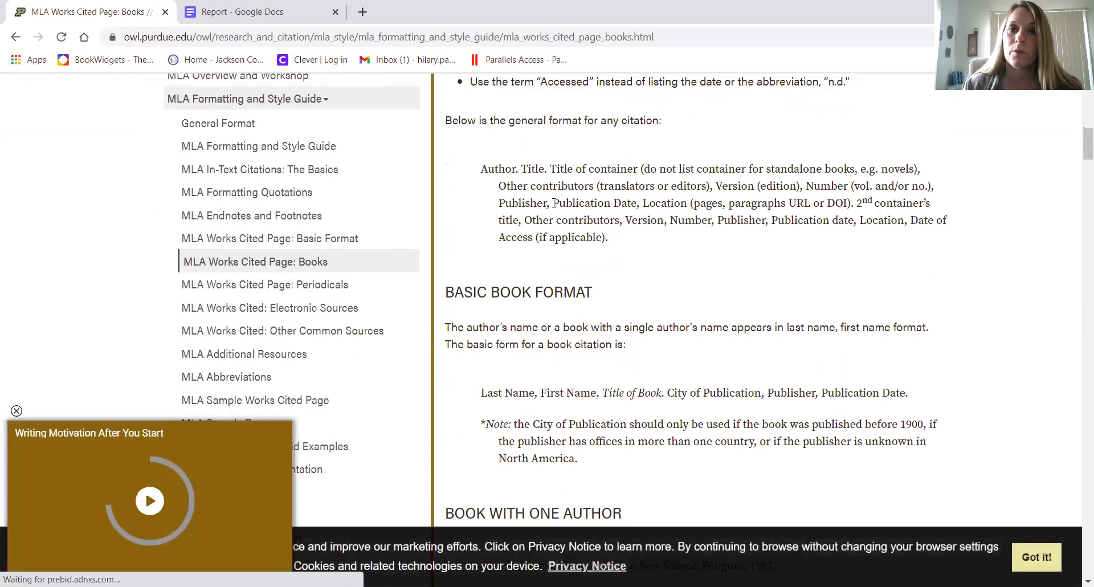
scroll(566, 208, down, 2)
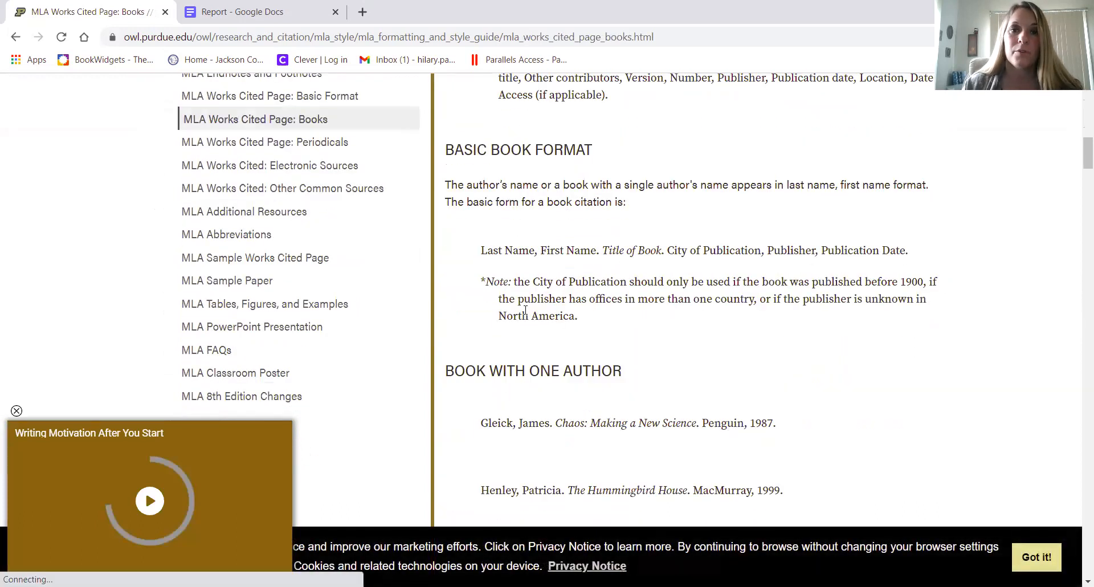
scroll(526, 313, down, 1)
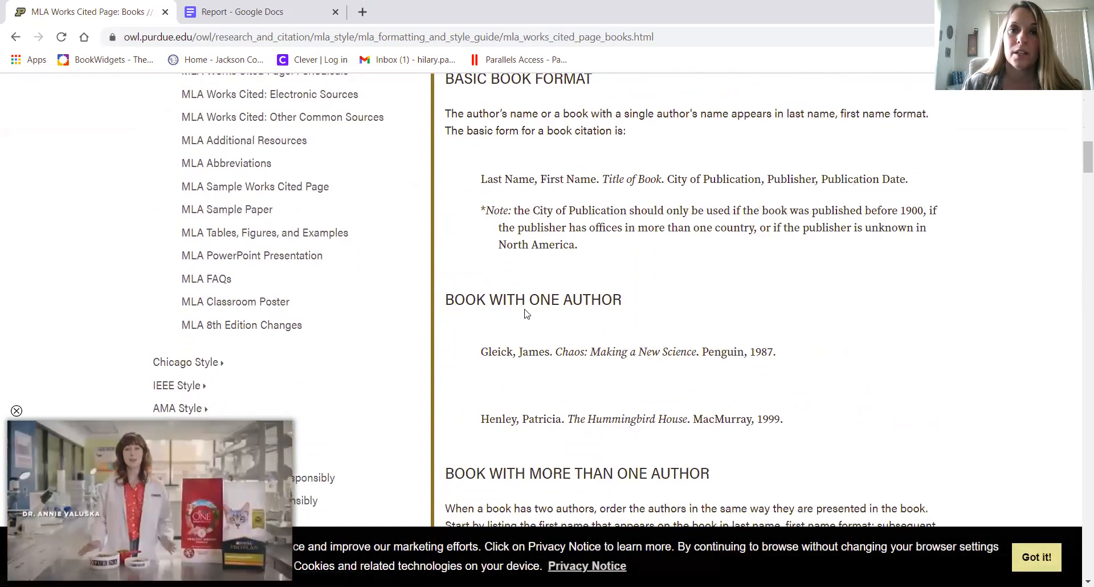
scroll(525, 313, down, 3)
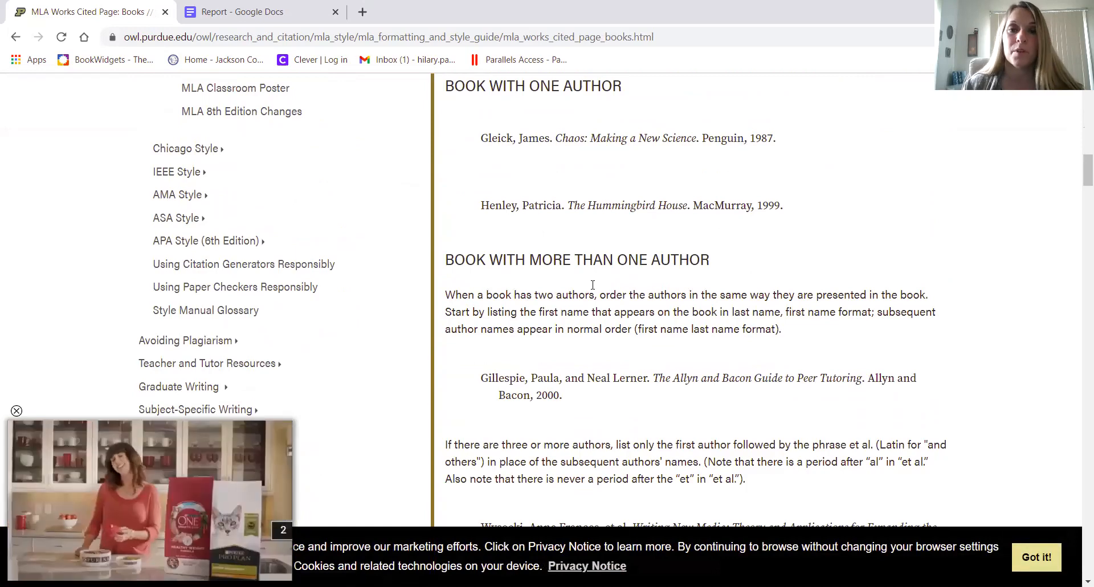
scroll(594, 286, down, 6)
scroll(593, 285, up, 15)
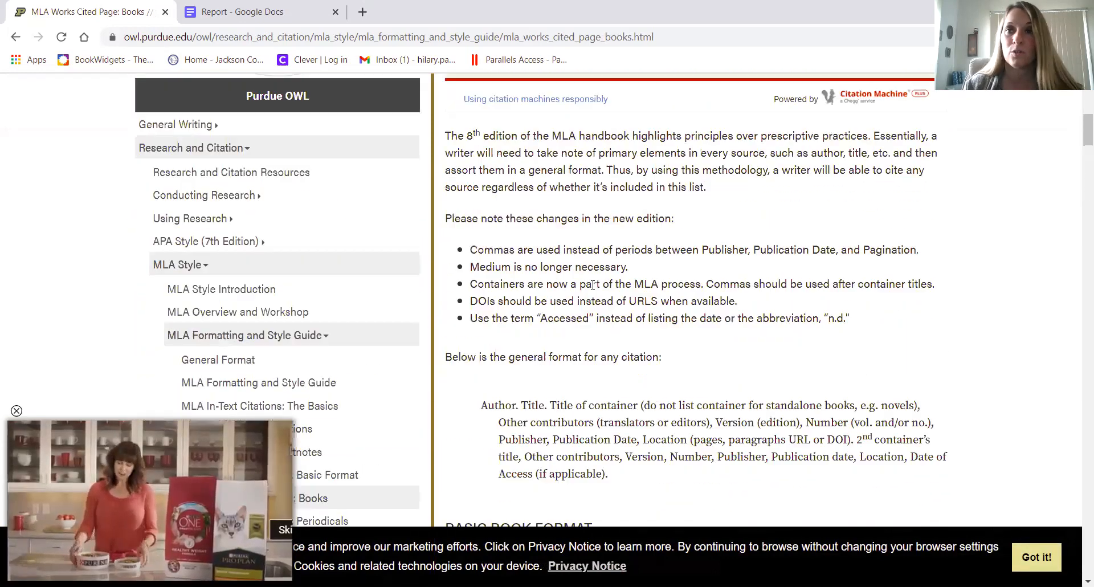